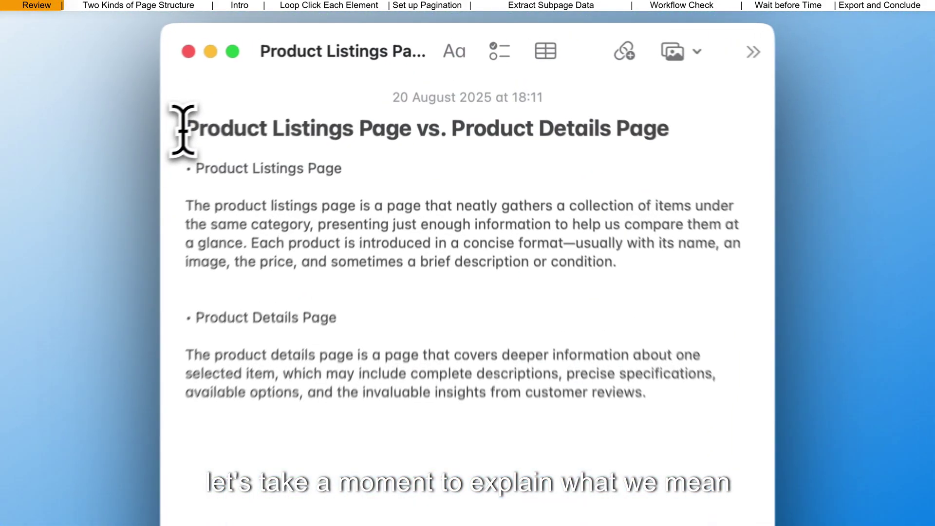
# Step: Highlight the Product Listings Page bullet in the comparison note, then clear the highlight
pyautogui.moveTo(273, 96); pyautogui.dragTo(342, 98)
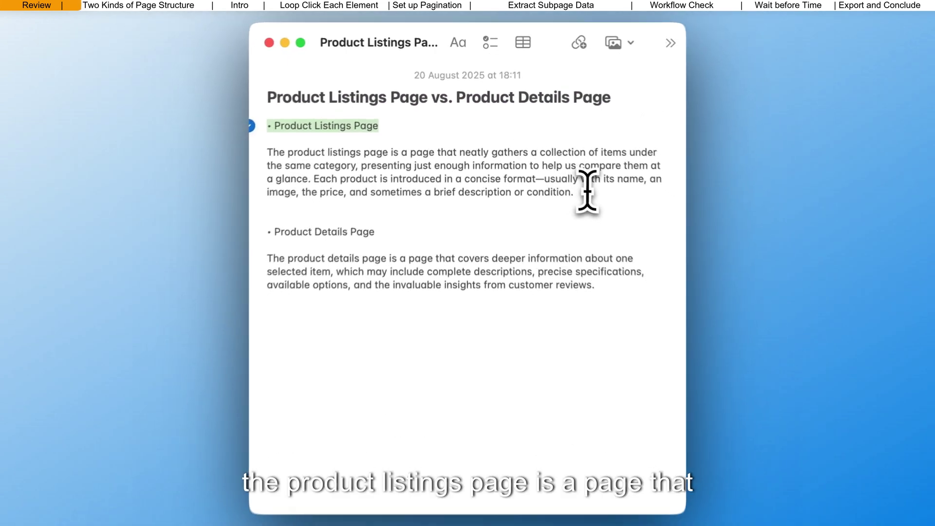
pyautogui.click(644, 273)
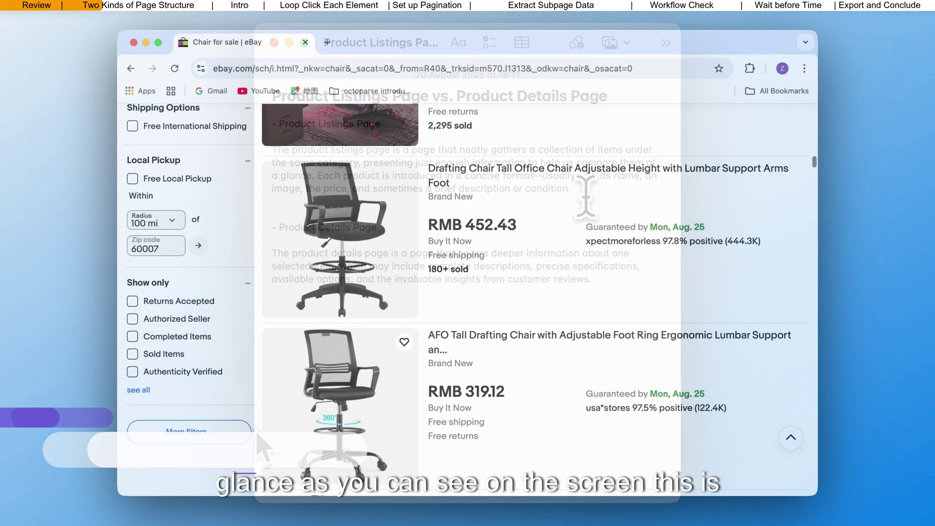
# Step: Browse the eBay chair results, highlighting the upholstered chair listing's title and condition
pyautogui.scroll(-15, 257, 433)
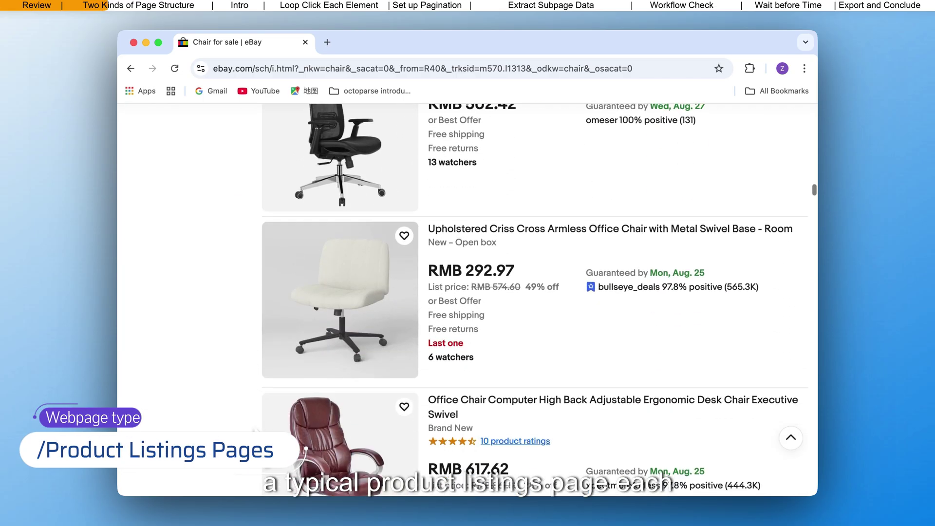
pyautogui.scroll(-3, 255, 430)
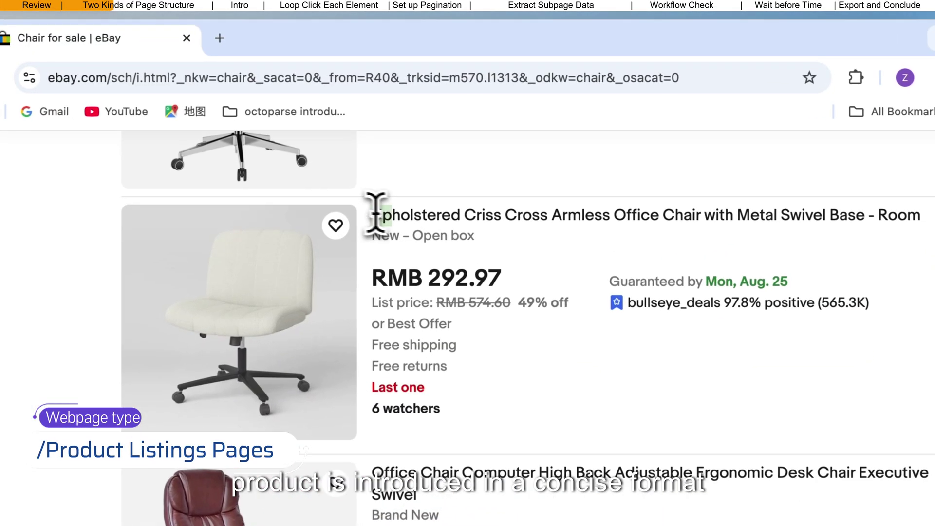
pyautogui.moveTo(429, 158); pyautogui.dragTo(502, 155)
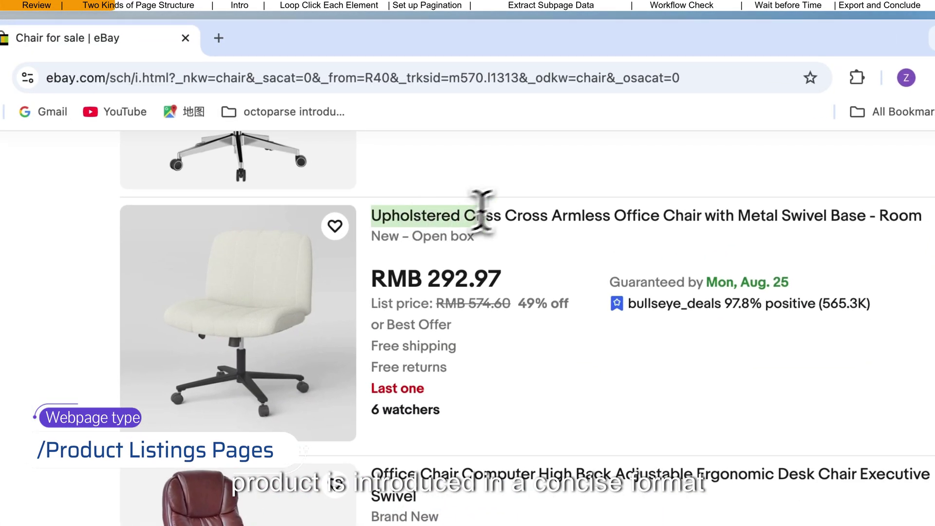
pyautogui.moveTo(652, 223); pyautogui.dragTo(617, 249)
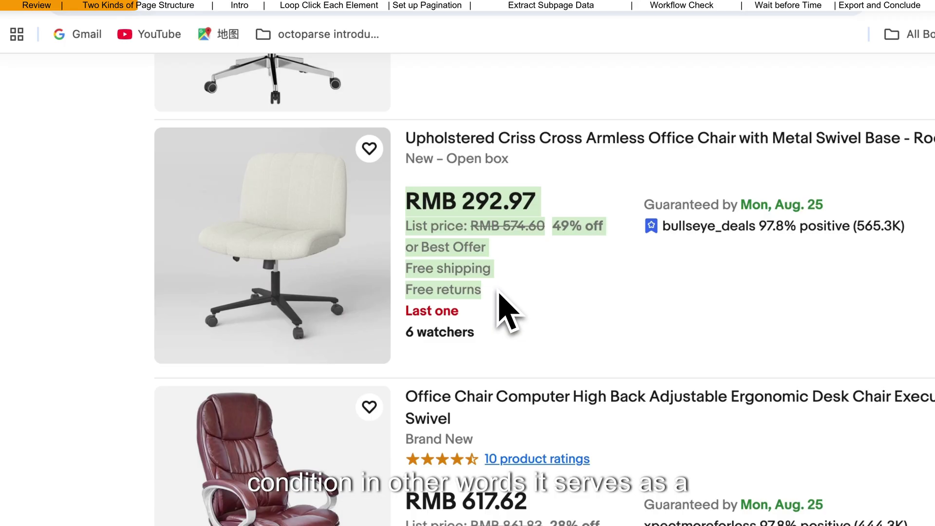
pyautogui.scroll(-3, 498, 292)
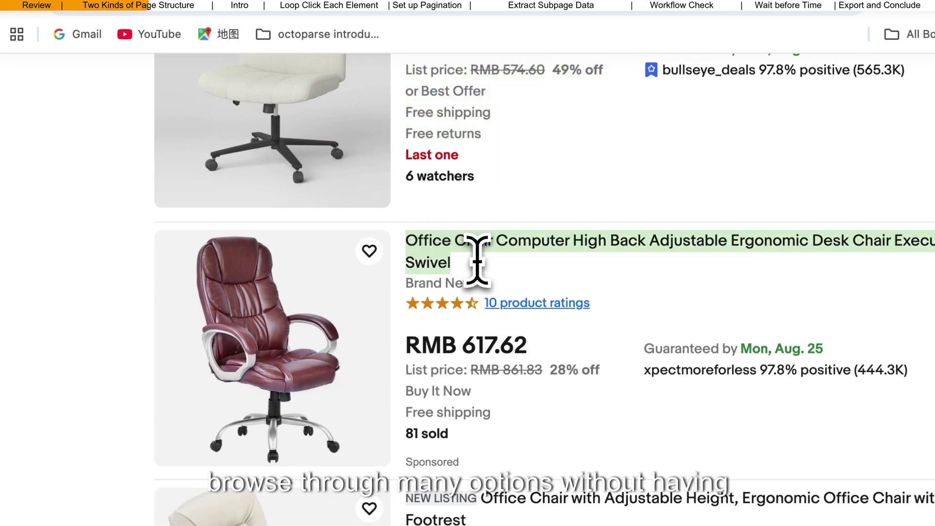
pyautogui.scroll(-4, 478, 259)
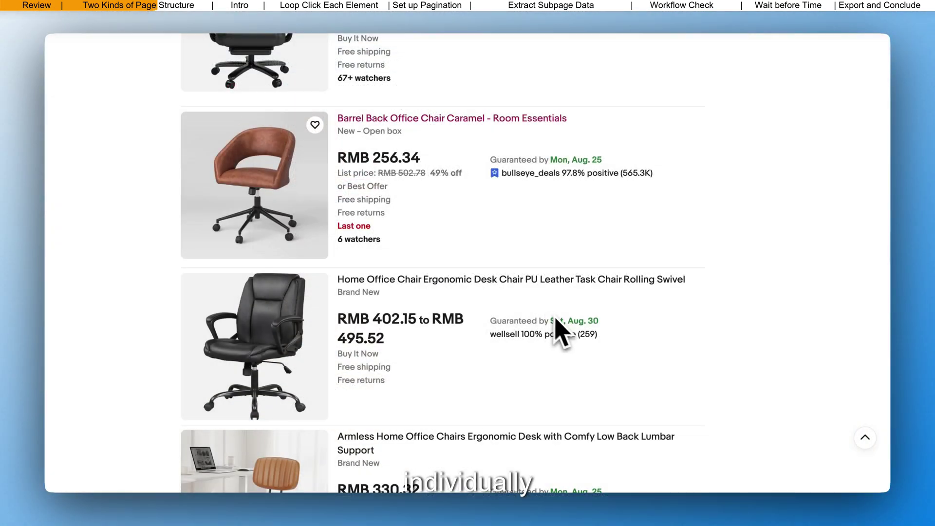
pyautogui.scroll(-7, 560, 331)
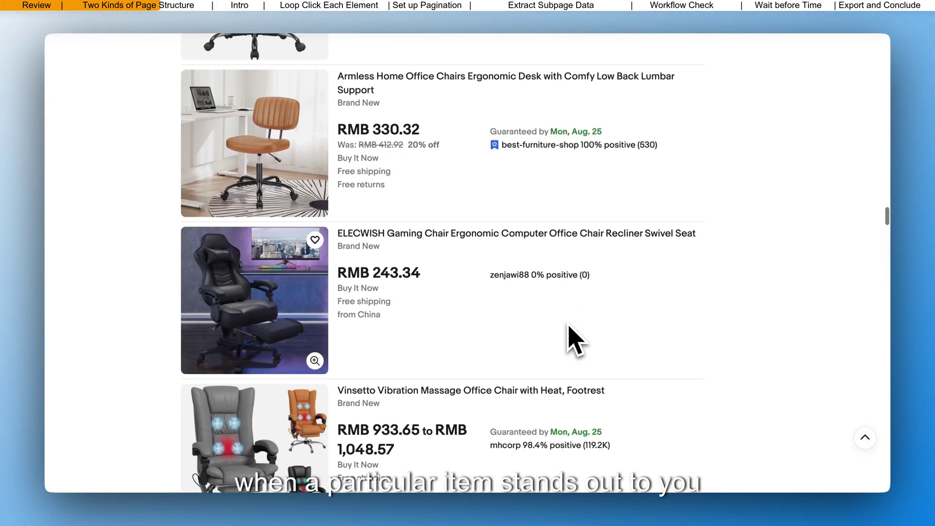
pyautogui.scroll(-15, 575, 341)
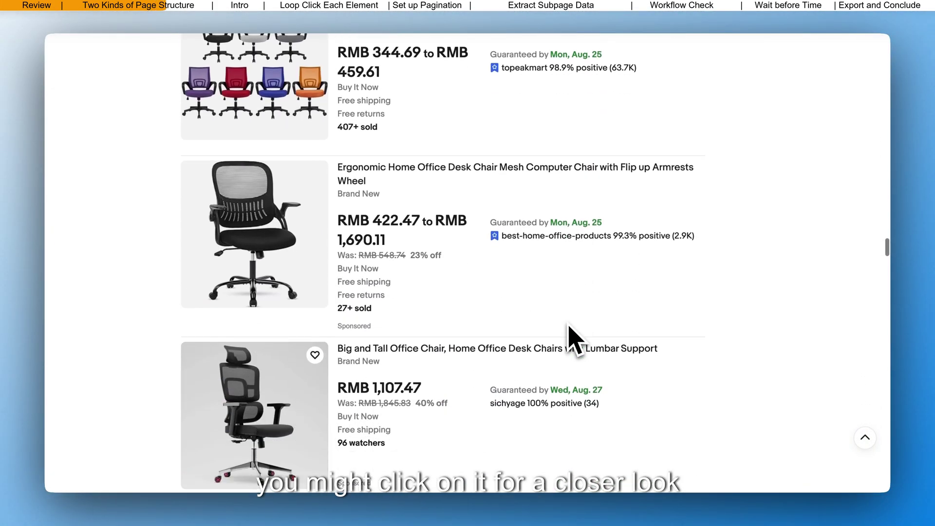
pyautogui.scroll(-7, 575, 341)
# Step: Open the armless criss-cross office chair listing and scroll down to its Item specifics
pyautogui.click(429, 228)
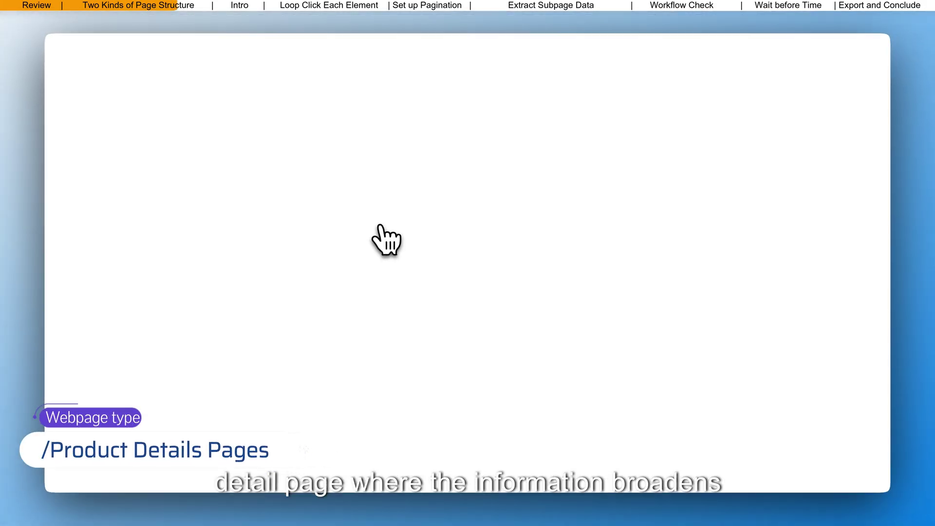
pyautogui.scroll(-2, 377, 234)
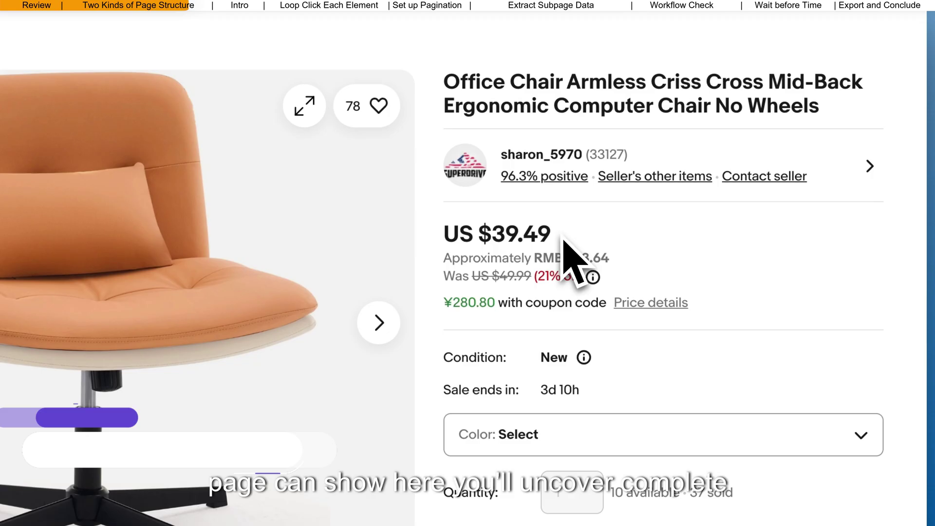
pyautogui.scroll(-3, 682, 336)
pyautogui.scroll(-10, 563, 238)
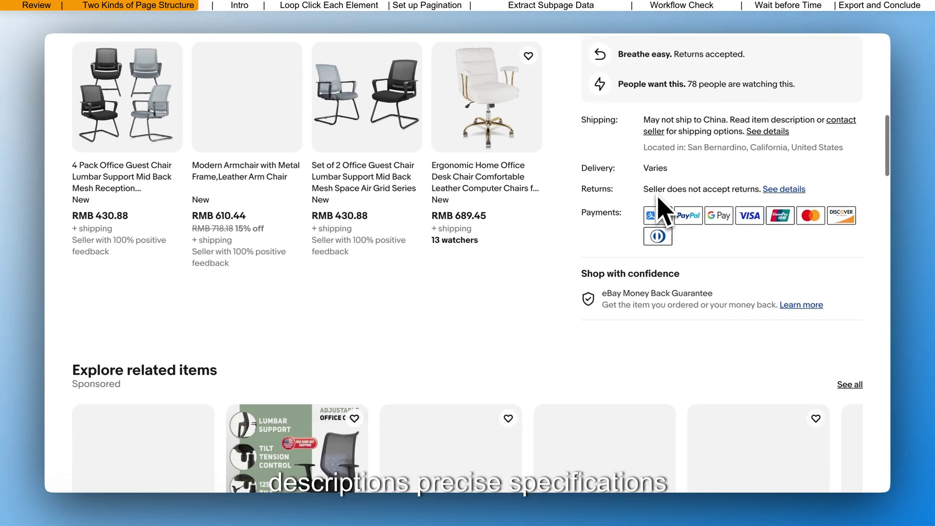
pyautogui.scroll(-8, 663, 209)
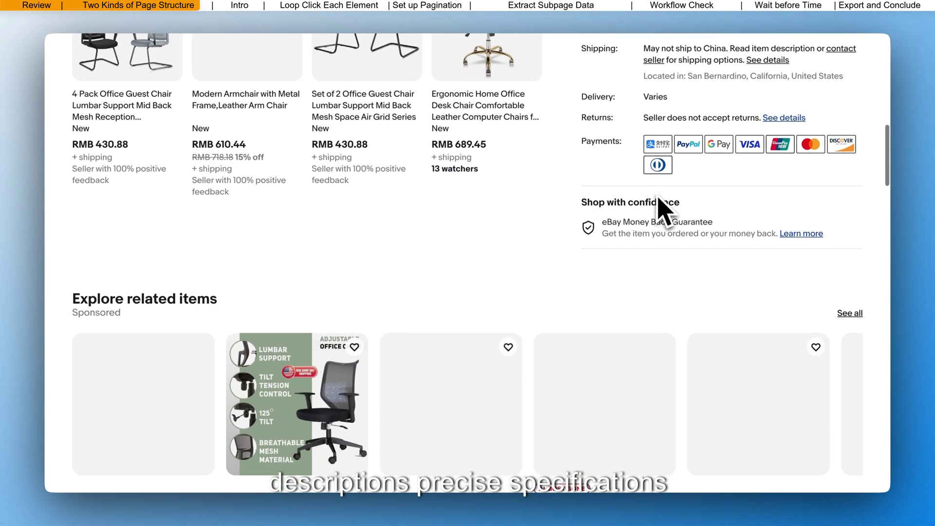
pyautogui.scroll(-6, 663, 209)
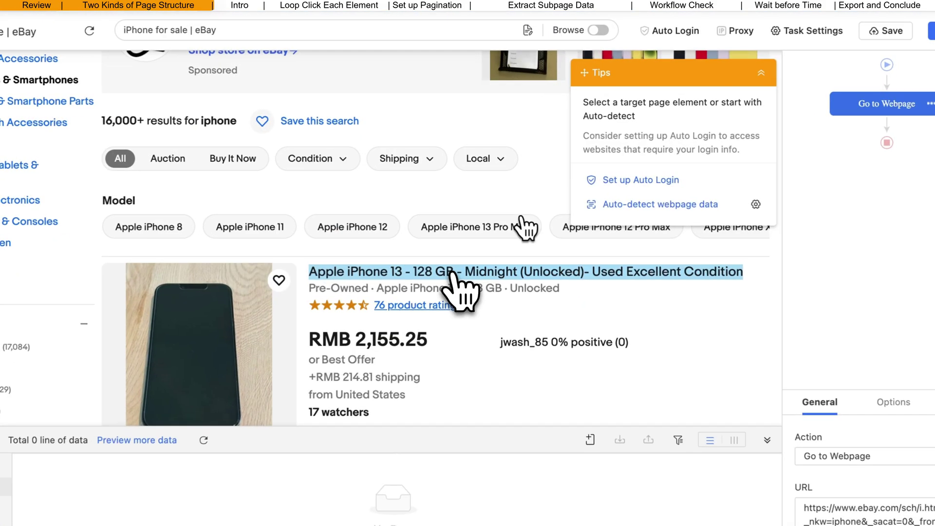
# Step: Select a listing title, then add pagination using the results page's next-page arrow
pyautogui.click(445, 275)
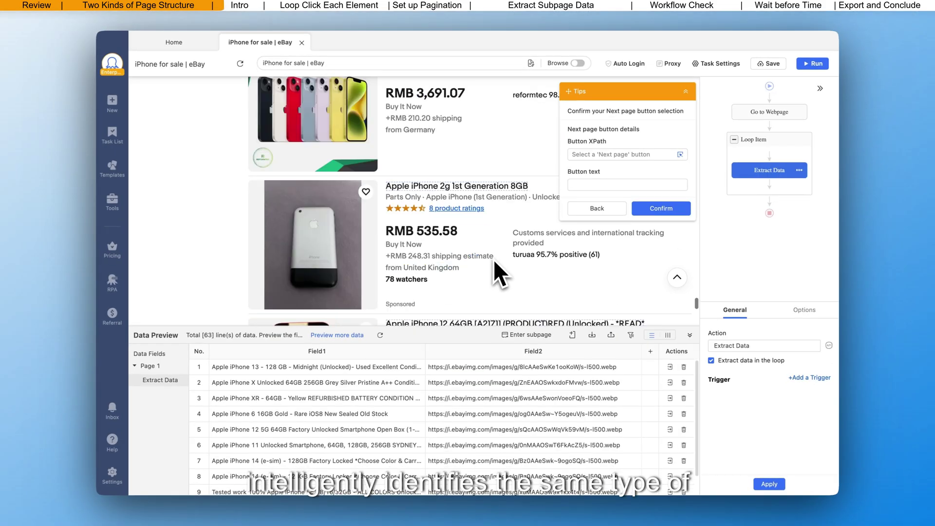
pyautogui.scroll(-5, 540, 309)
pyautogui.click(541, 273)
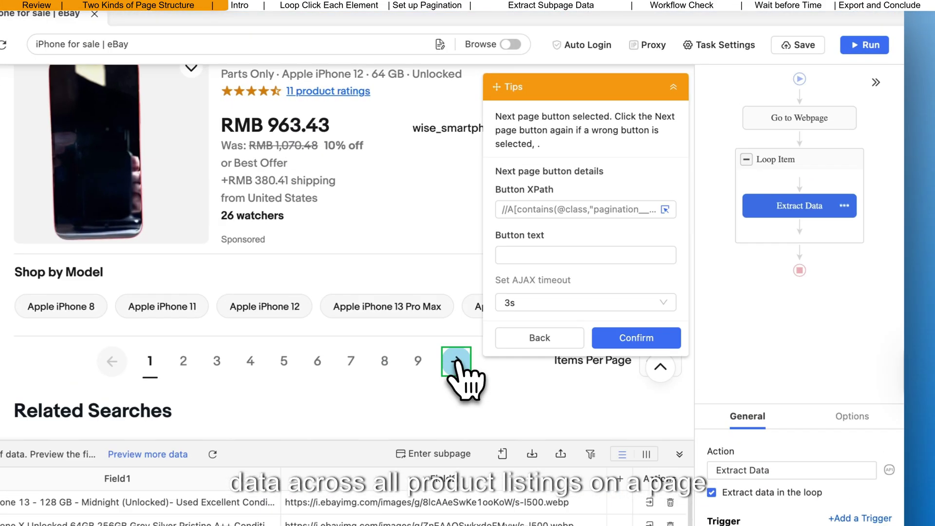
pyautogui.click(660, 208)
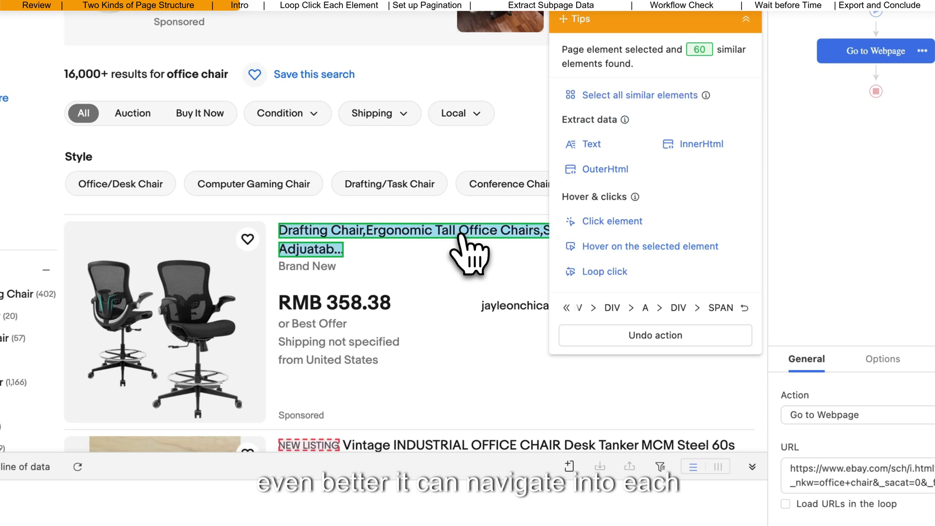
pyautogui.scroll(-7, 475, 251)
pyautogui.scroll(-6, 463, 248)
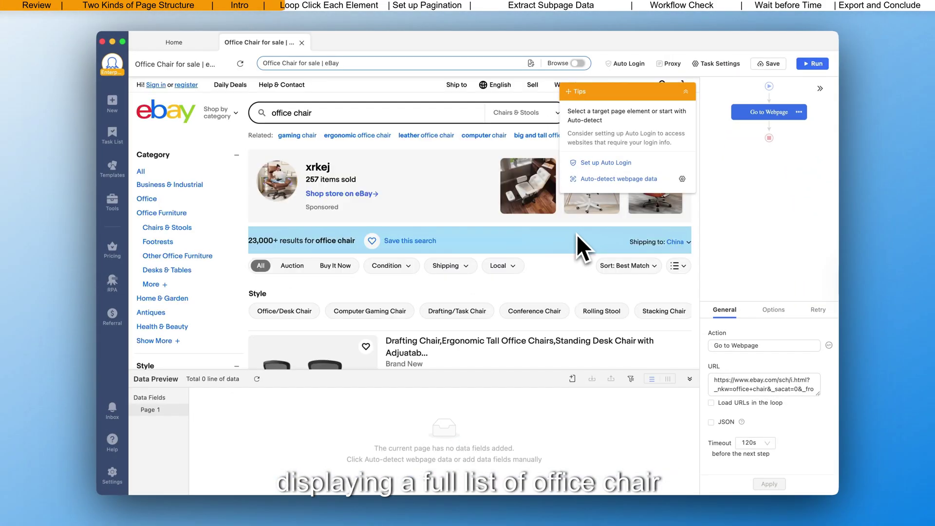
# Step: Select the first listing title and then all 60 similar titles on the results page
pyautogui.scroll(-5, 577, 263)
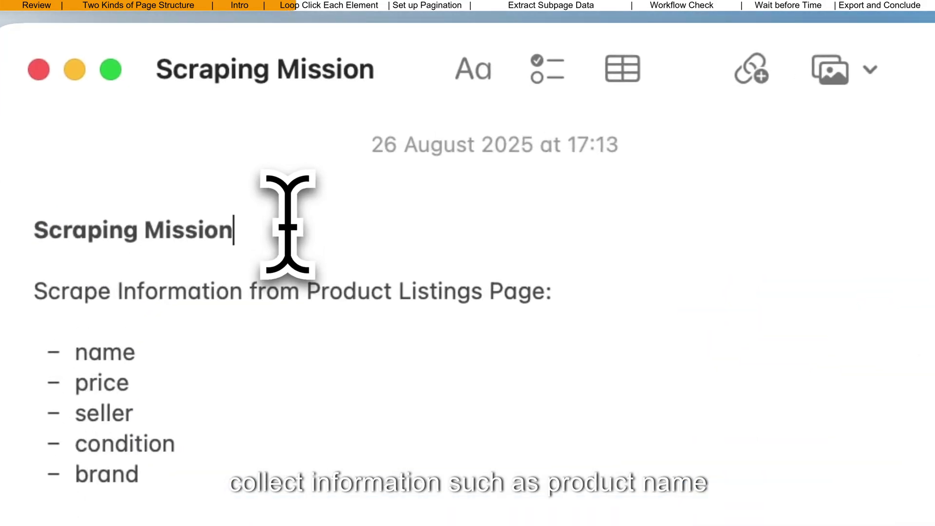
pyautogui.click(584, 295)
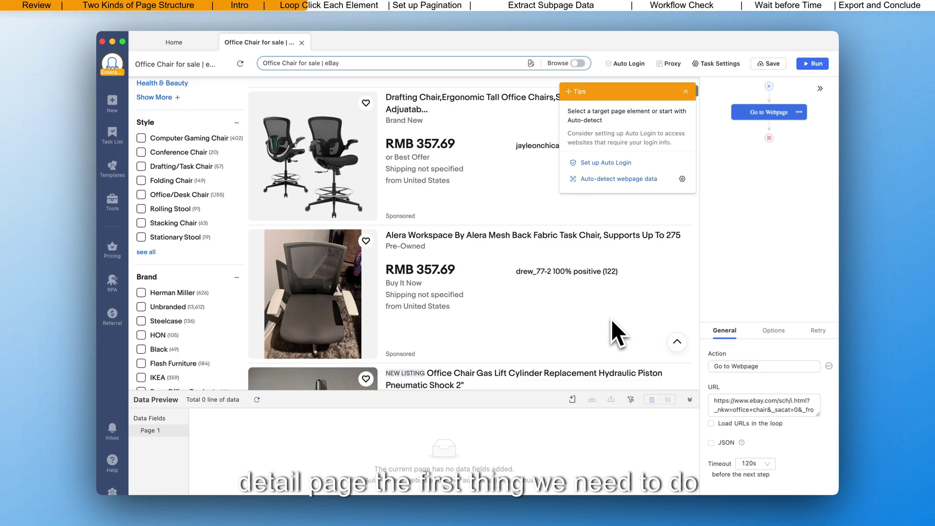
pyautogui.scroll(2, 618, 334)
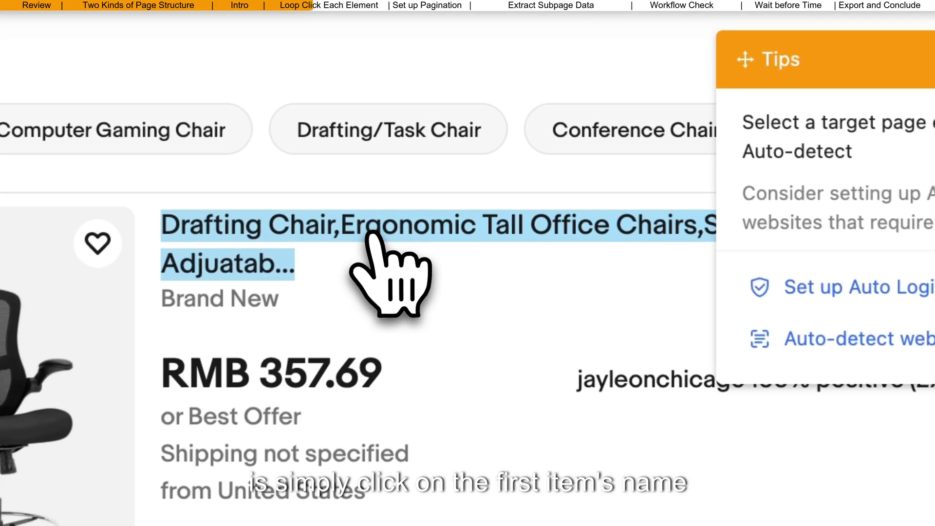
pyautogui.click(434, 190)
pyautogui.scroll(-5, 554, 499)
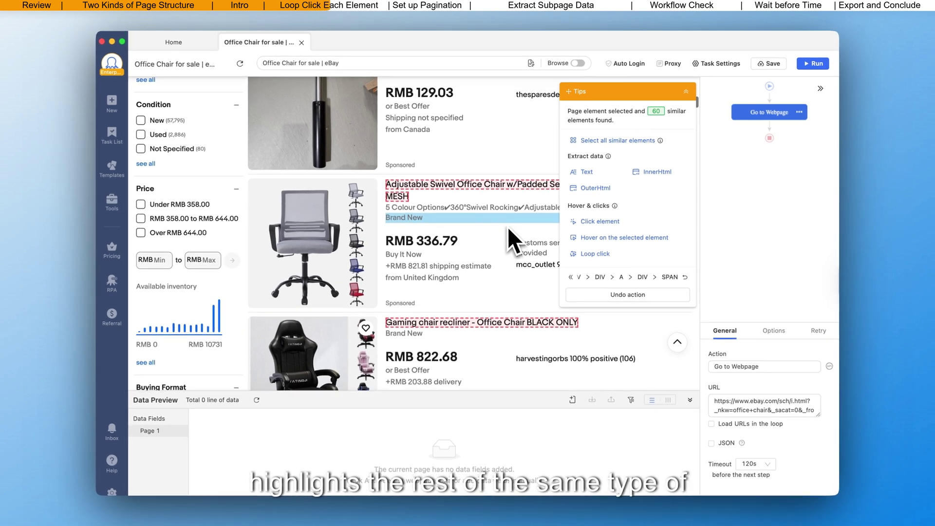
pyautogui.scroll(5, 507, 227)
pyautogui.scroll(3, 507, 226)
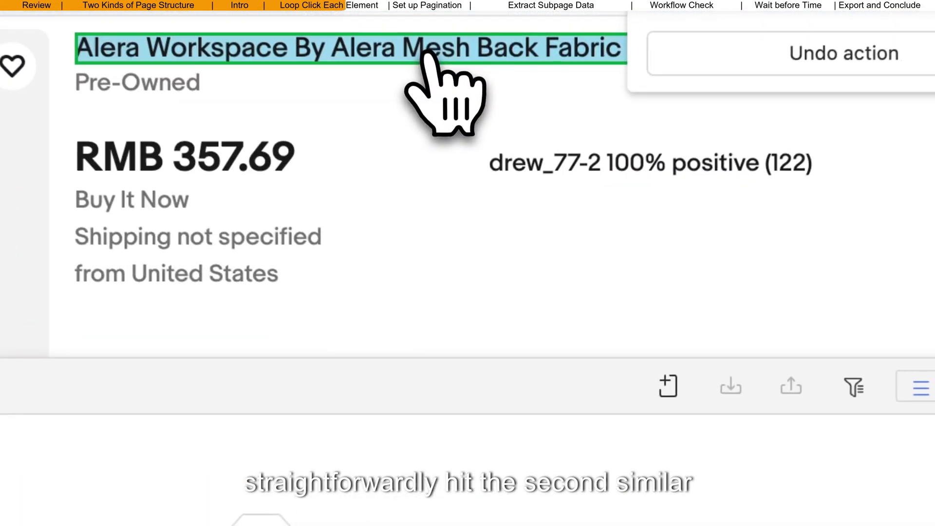
pyautogui.click(424, 52)
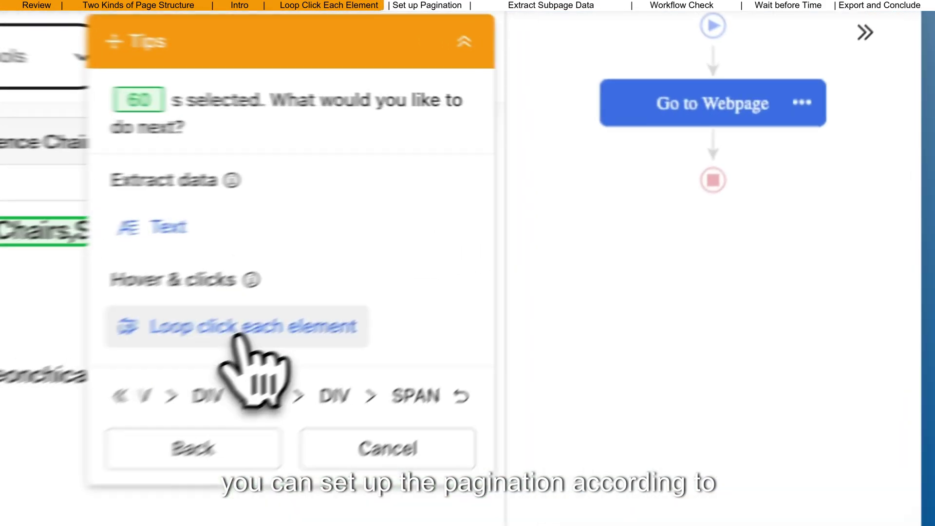
# Step: Loop-click every listing title and paginate through results using eBay's next-page arrow
pyautogui.click(611, 187)
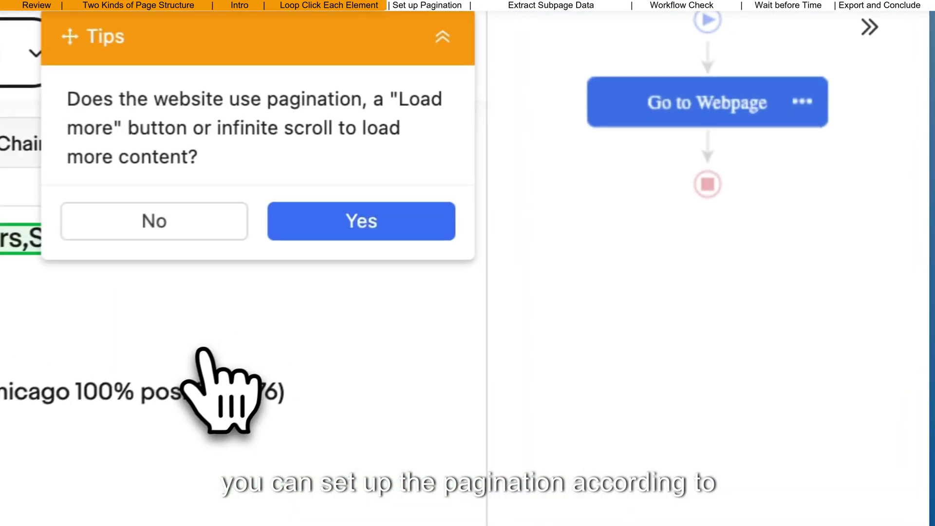
pyautogui.click(331, 222)
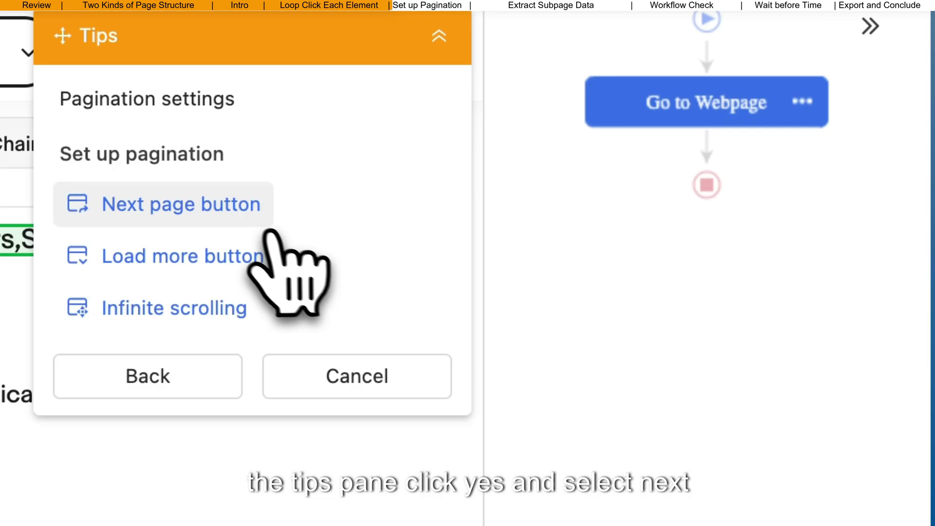
pyautogui.click(247, 218)
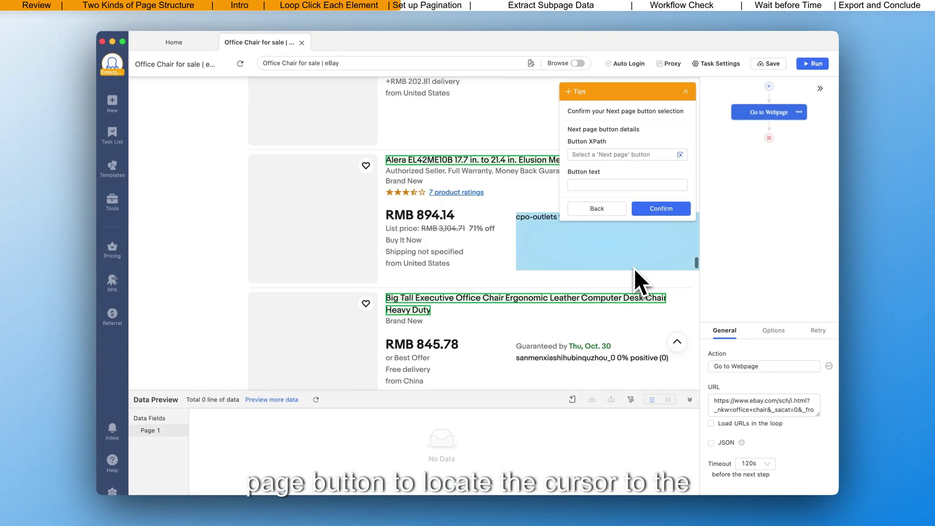
pyautogui.scroll(-10, 633, 273)
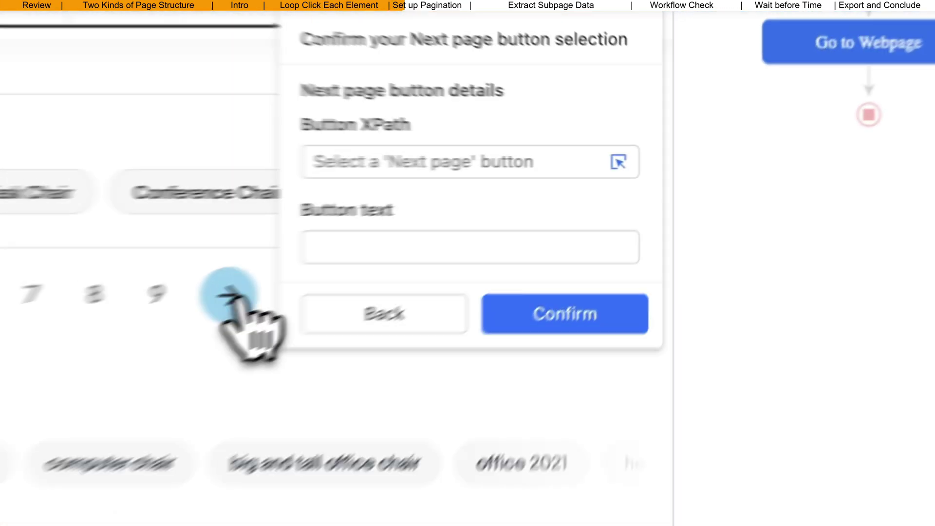
pyautogui.click(541, 201)
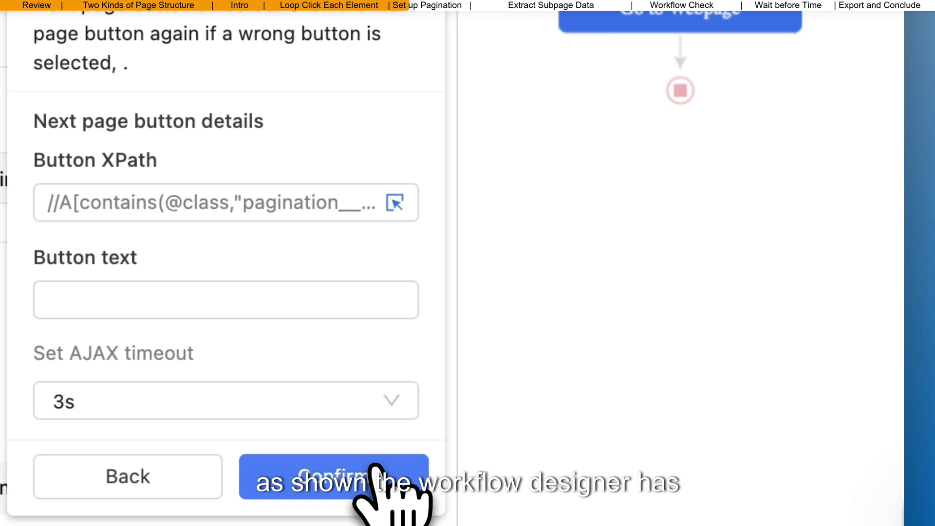
pyautogui.click(375, 469)
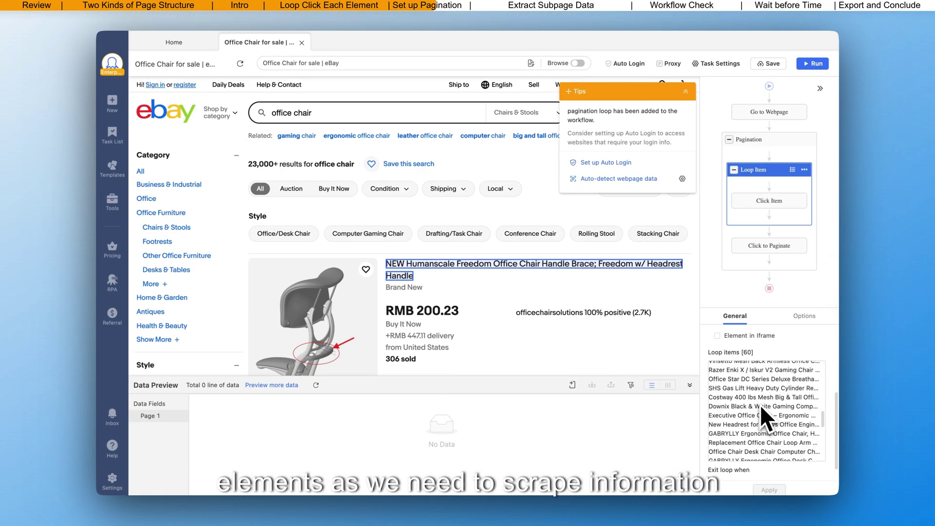
pyautogui.scroll(-6, 760, 405)
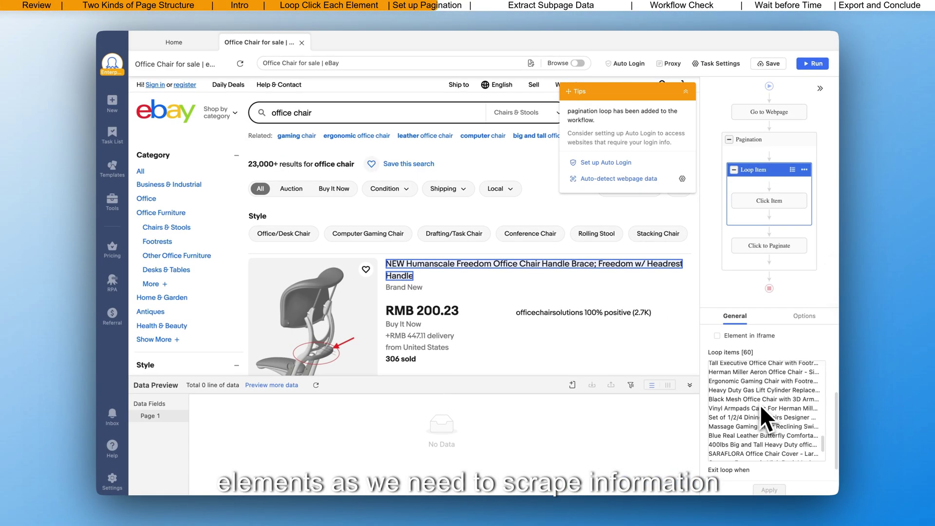
# Step: Open the Pagination step's settings to limit it to 3 repeats
pyautogui.moveTo(764, 224)
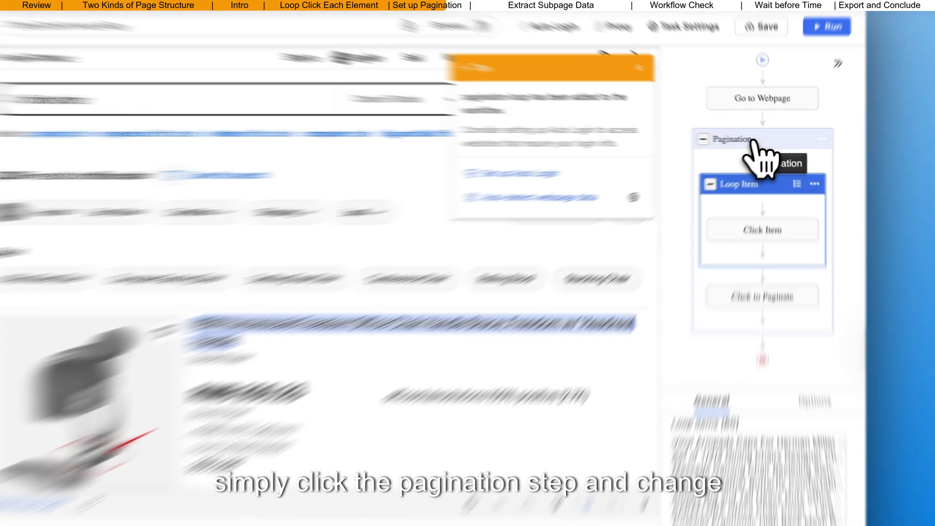
pyautogui.click(763, 142)
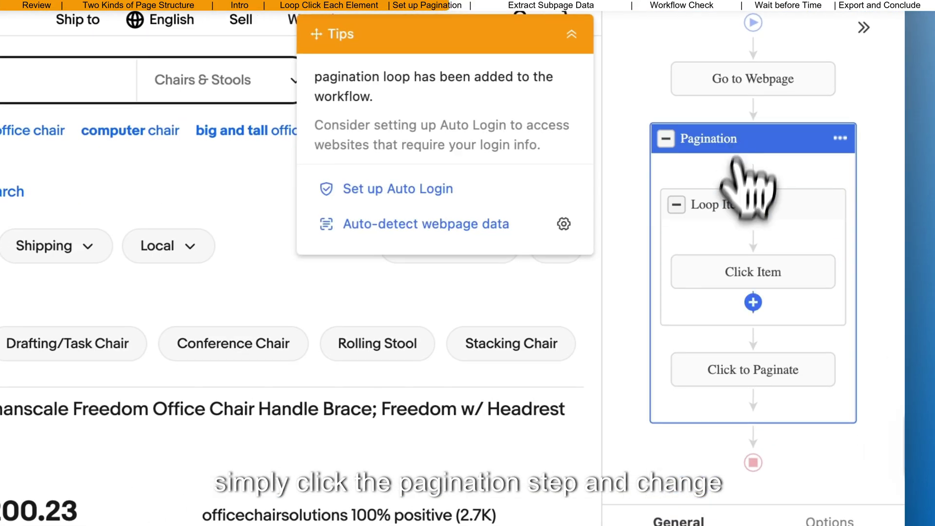
pyautogui.scroll(-4, 706, 350)
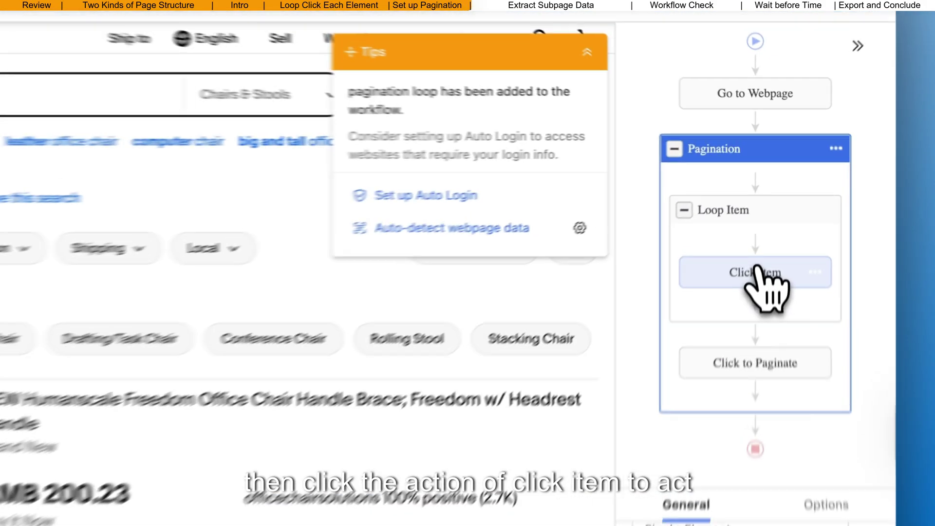
# Step: Open the Click Item product page and extract the product title as text
pyautogui.click(770, 200)
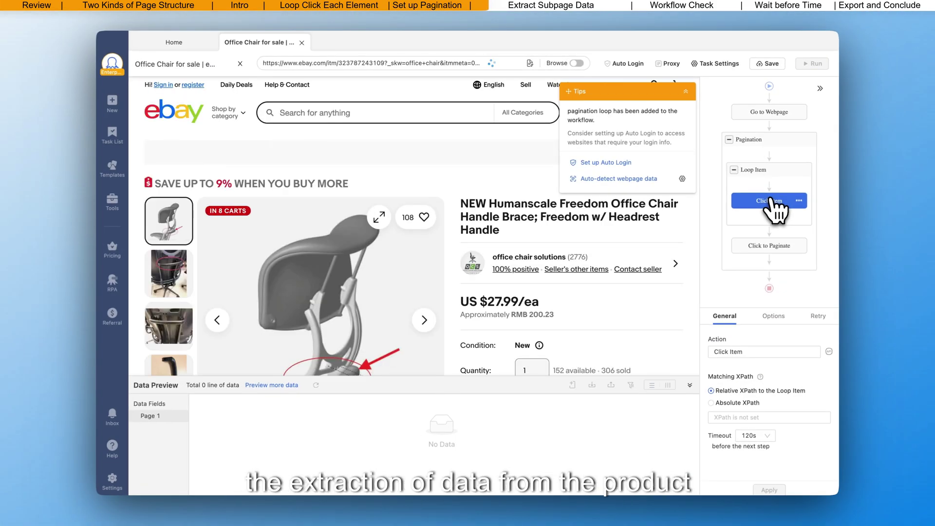
pyautogui.scroll(-3, 655, 304)
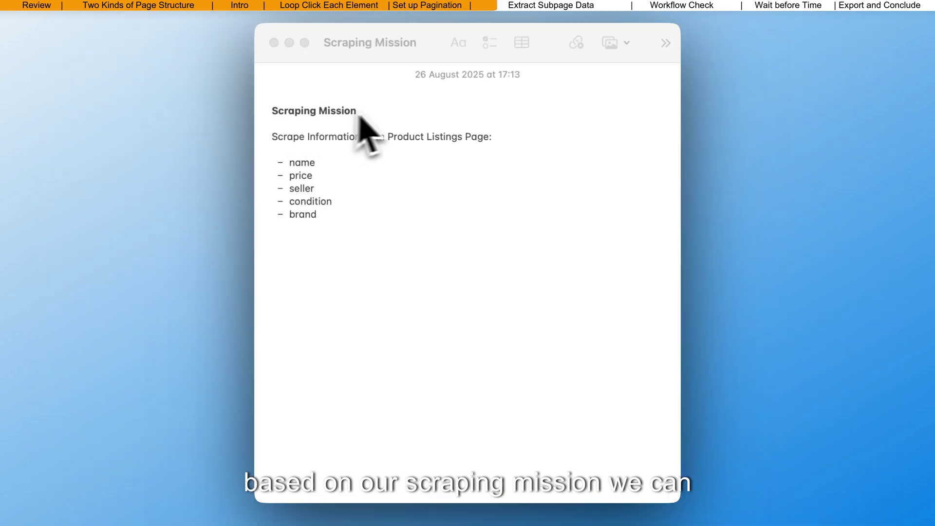
pyautogui.click(361, 119)
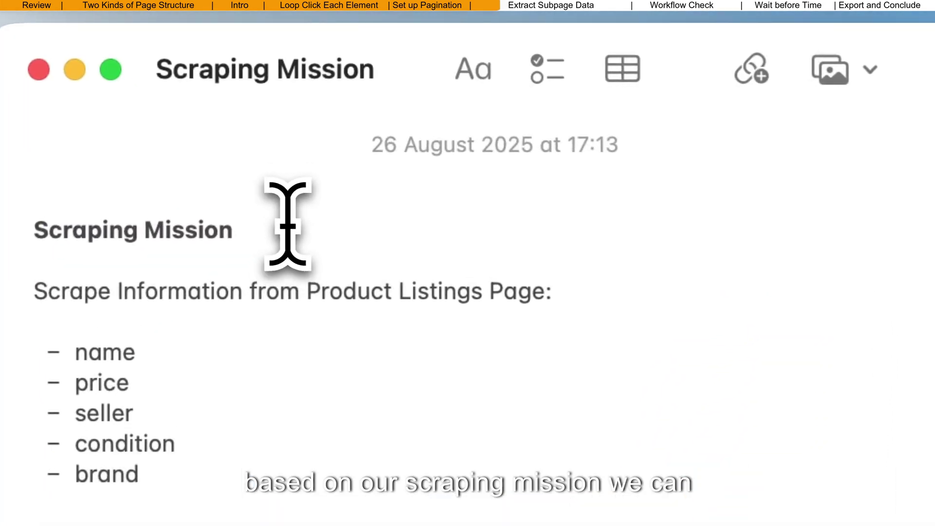
pyautogui.click(555, 291)
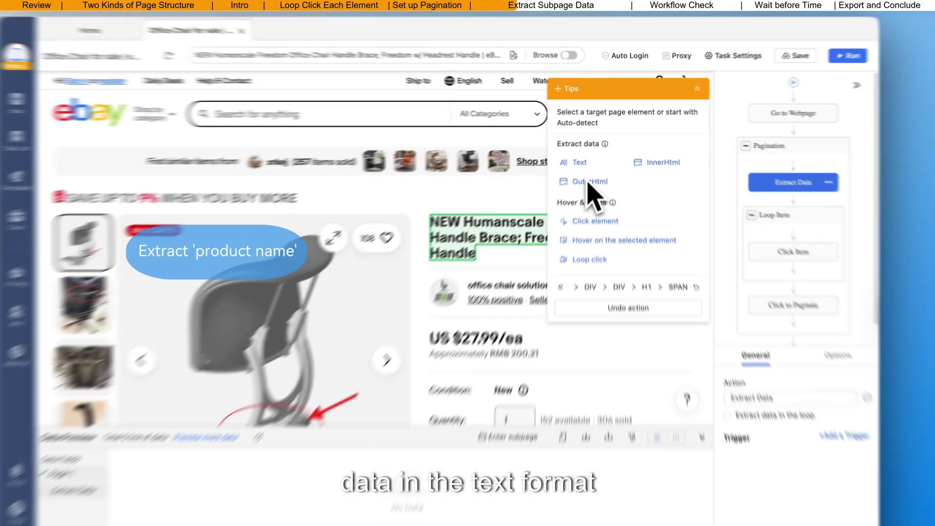
pyautogui.click(555, 239)
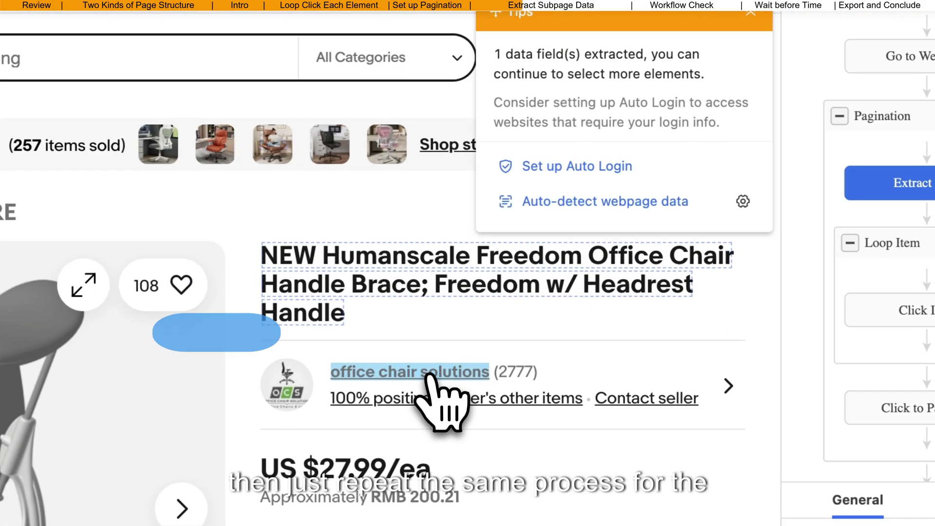
# Step: Extract the seller name and the price (US $27.99/ea) as text
pyautogui.click(536, 259)
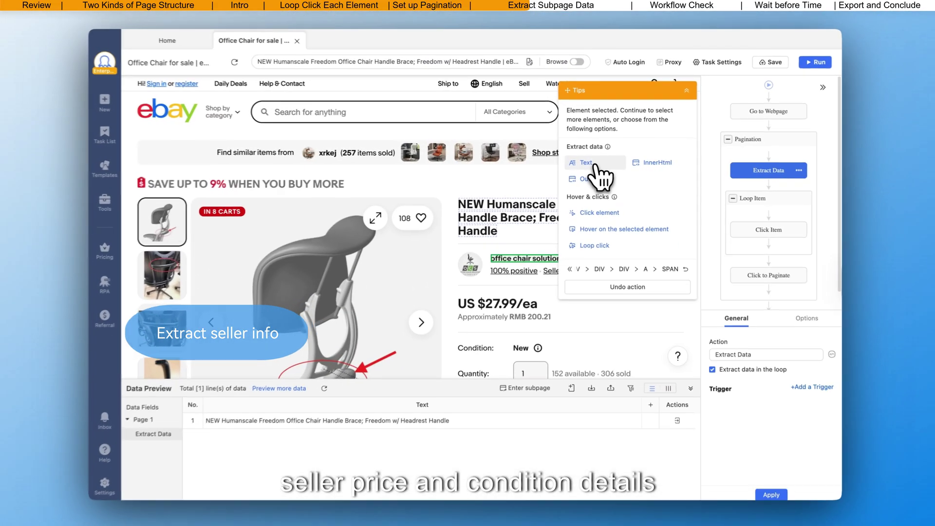
pyautogui.click(543, 180)
pyautogui.scroll(-2, 575, 261)
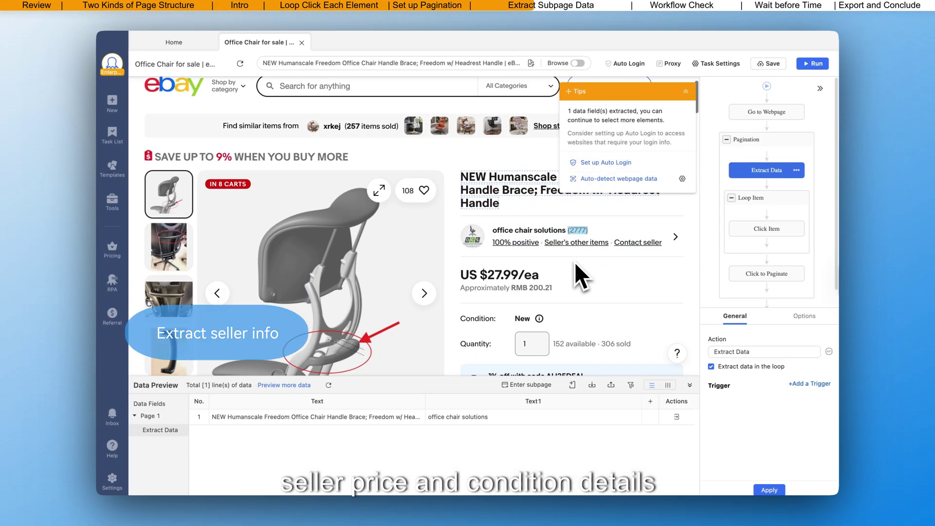
pyautogui.click(530, 247)
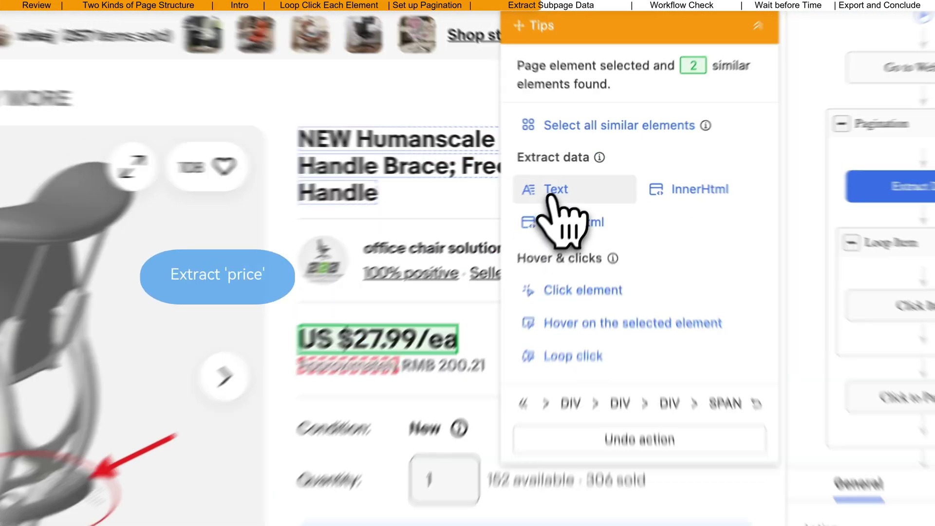
pyautogui.click(548, 192)
# Step: Extract the condition (New) and the brand (Humanscale) as text
pyautogui.scroll(-2, 571, 219)
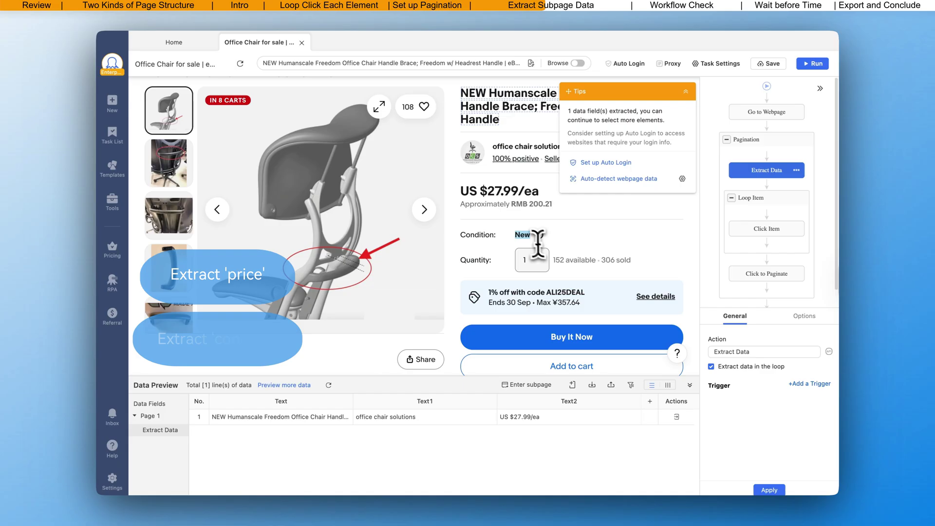
pyautogui.click(524, 236)
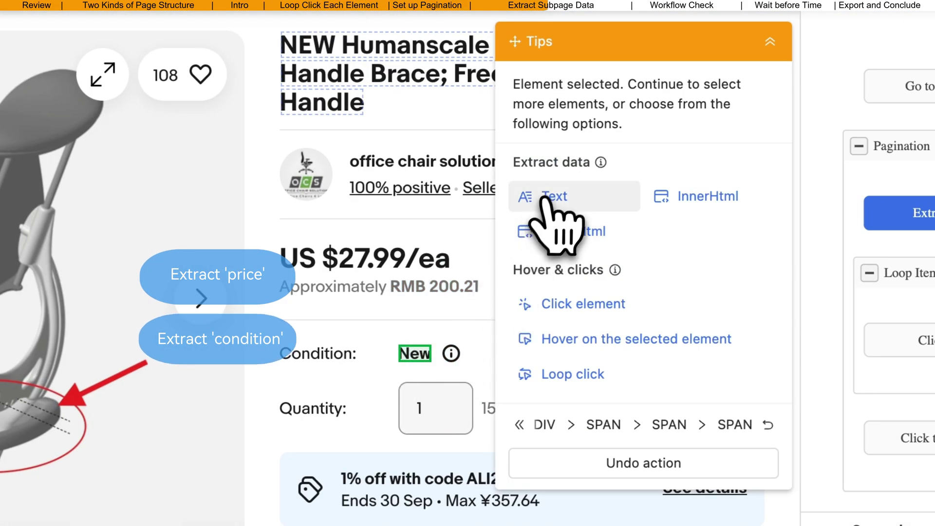
pyautogui.click(548, 196)
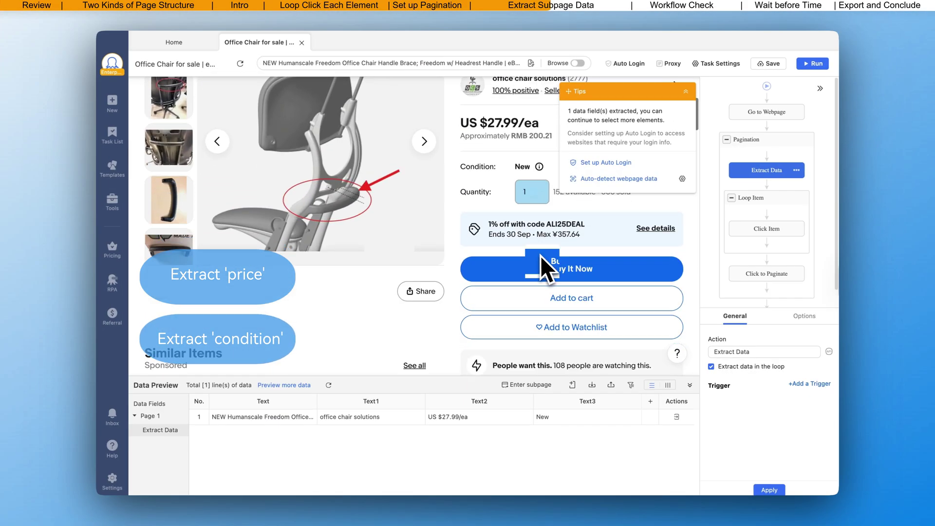
pyautogui.scroll(-15, 540, 257)
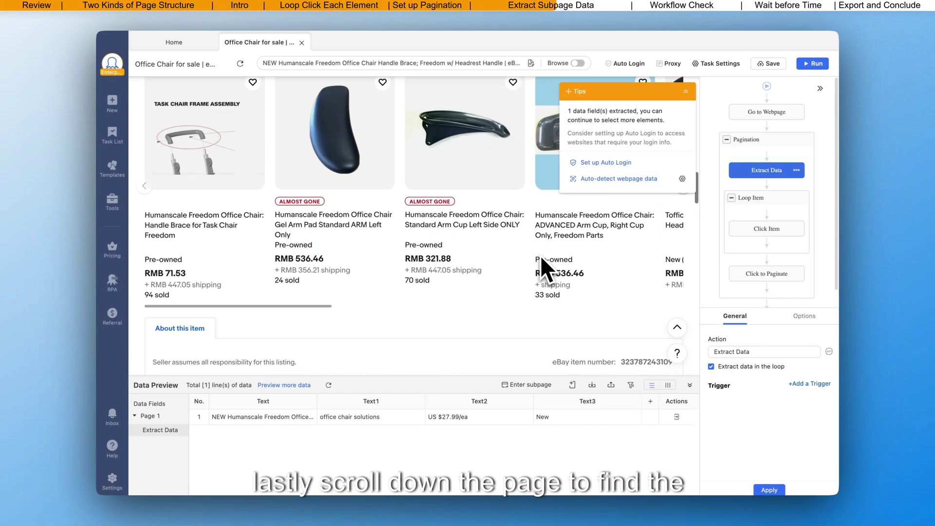
pyautogui.scroll(-5, 539, 255)
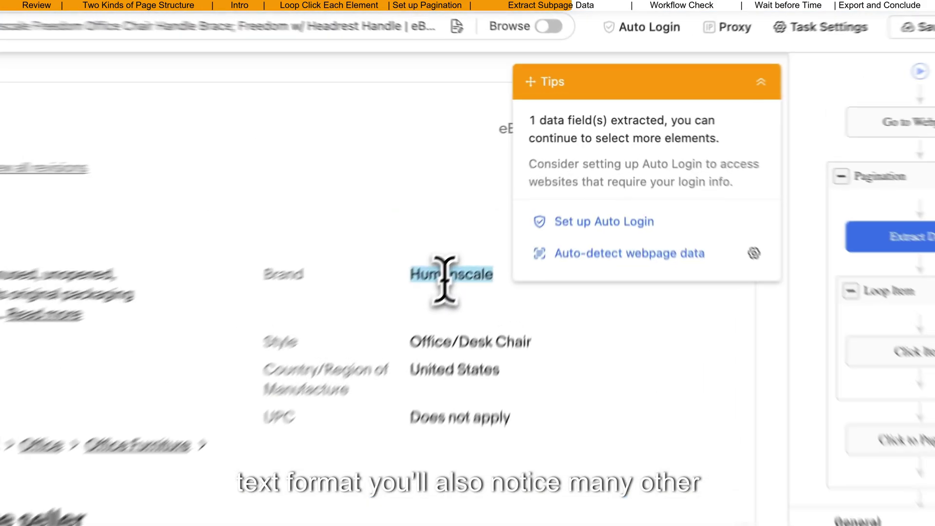
pyautogui.click(524, 191)
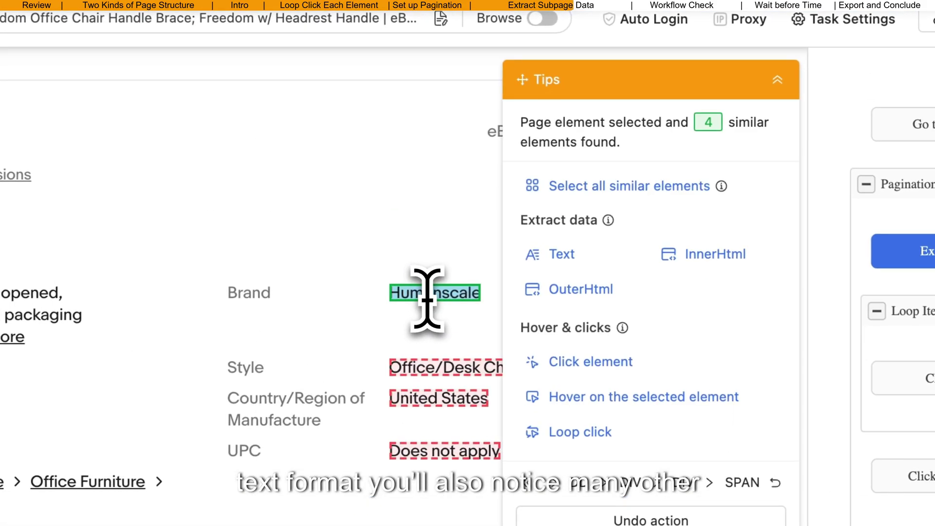
pyautogui.click(539, 258)
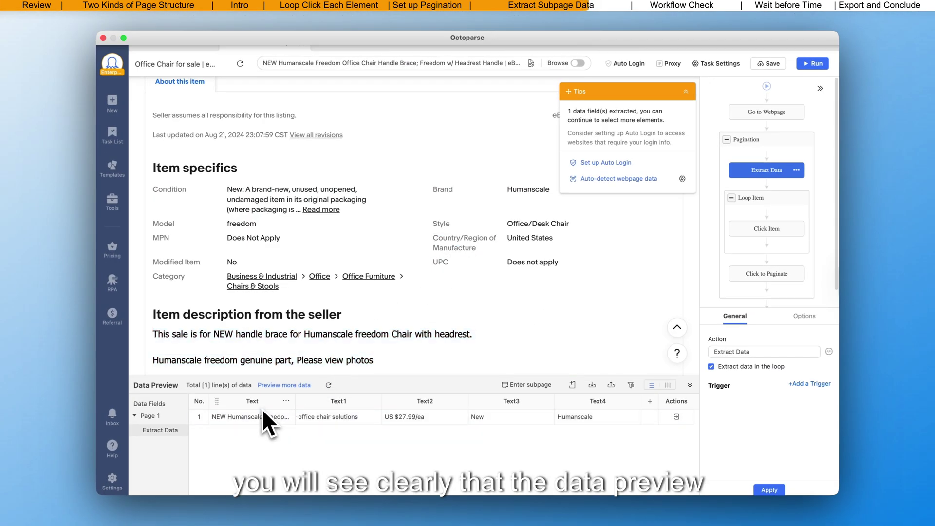
# Step: Rename fields to name, seller, price, condition, brand; move price after name; reload results
pyautogui.doubleClick(262, 408)
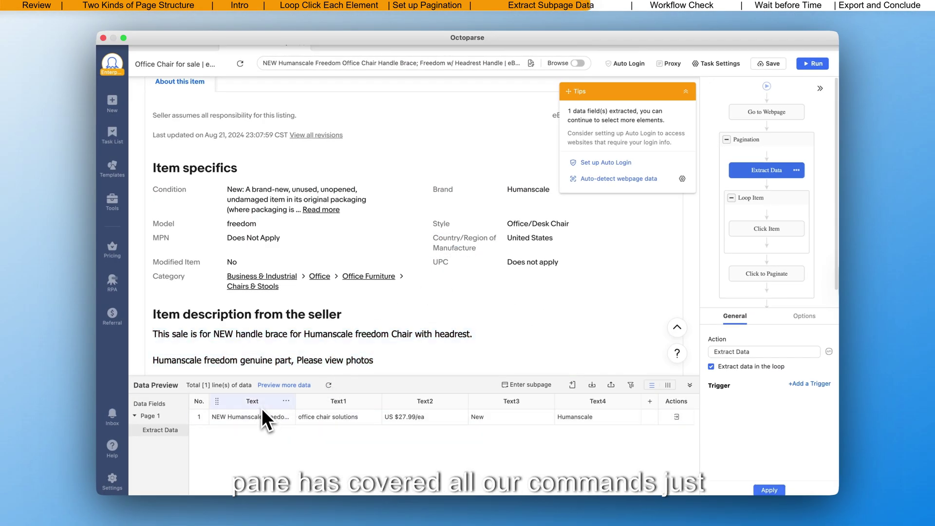
pyautogui.write('name')
pyautogui.doubleClick(334, 401)
pyautogui.write('seller')
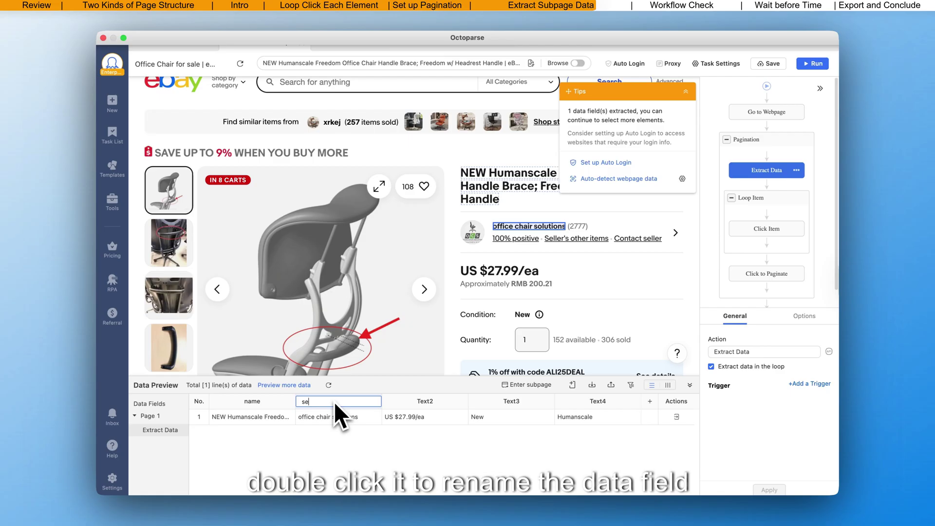
pyautogui.doubleClick(412, 402)
pyautogui.write('price')
pyautogui.doubleClick(514, 395)
pyautogui.write('condition')
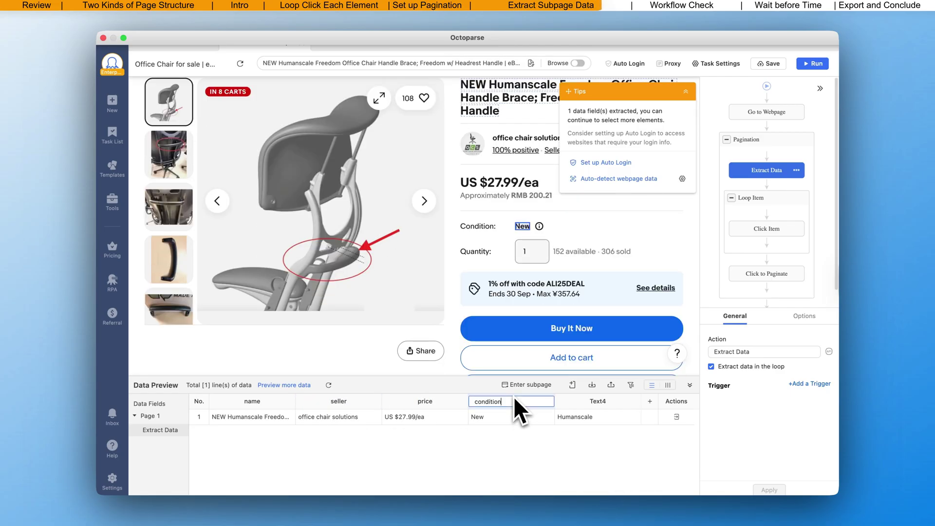
pyautogui.doubleClick(606, 402)
pyautogui.write('brand')
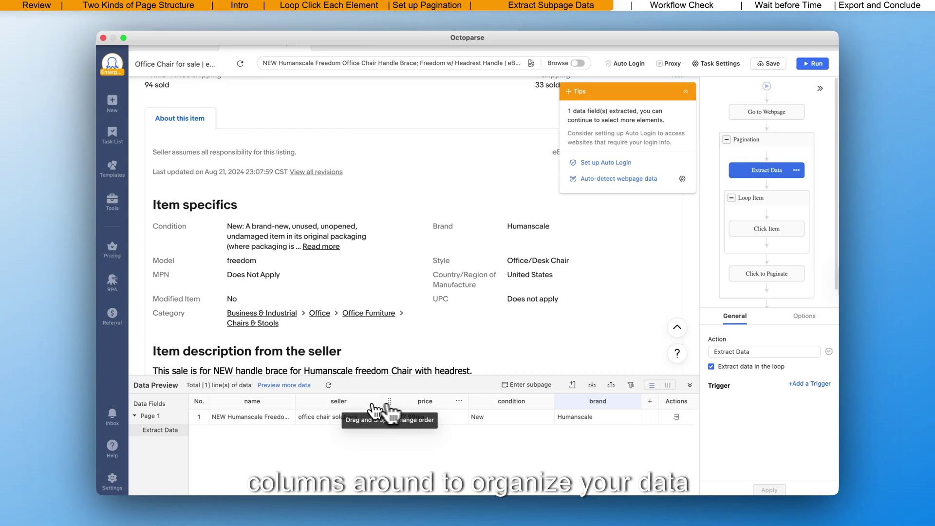
pyautogui.moveTo(308, 407); pyautogui.dragTo(296, 406)
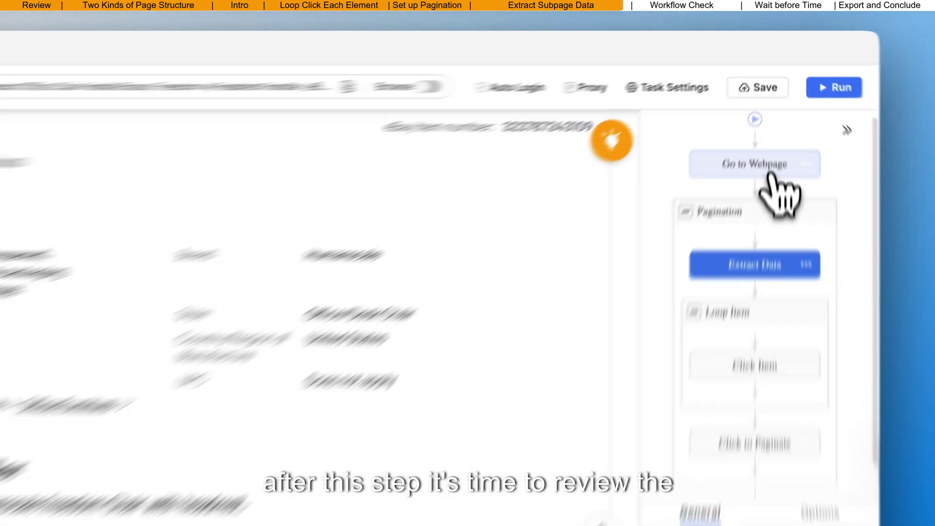
pyautogui.click(770, 111)
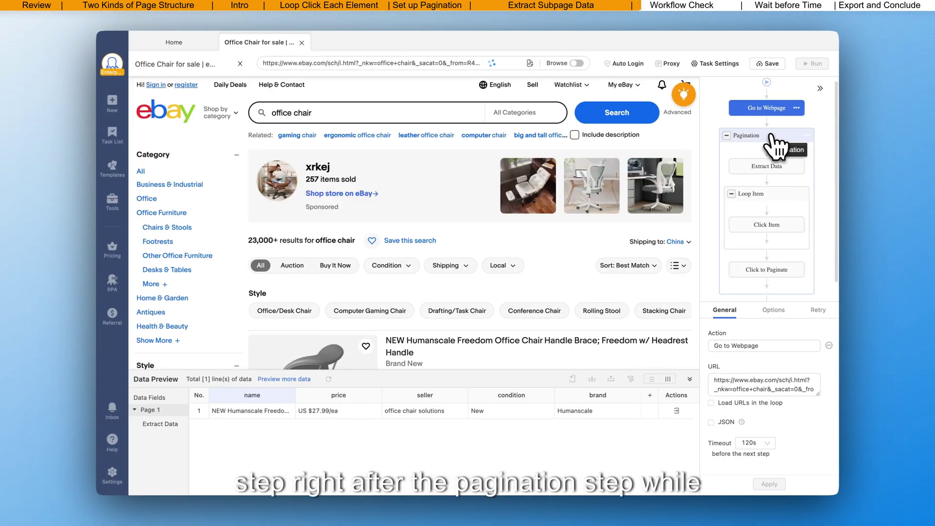
# Step: Move the Extract Data step out of Pagination into Loop Item, right after Click Item
pyautogui.click(772, 137)
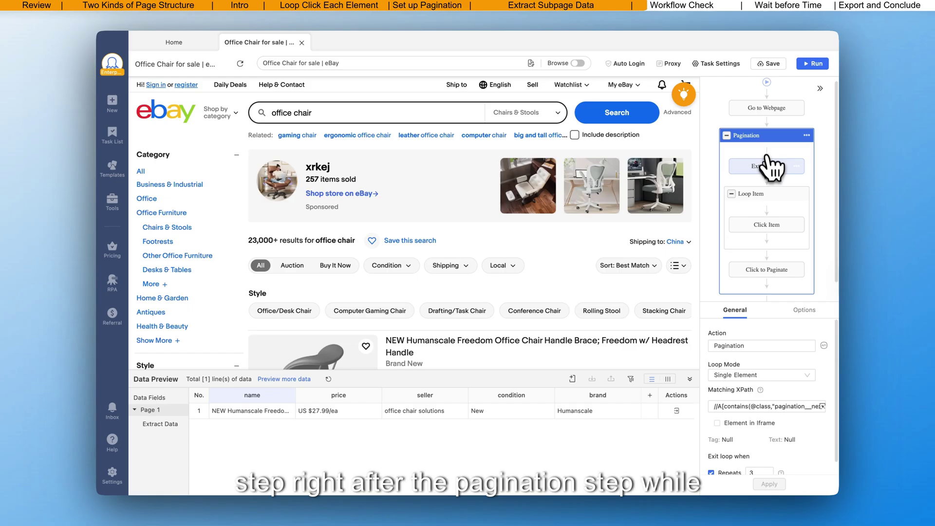
pyautogui.click(766, 167)
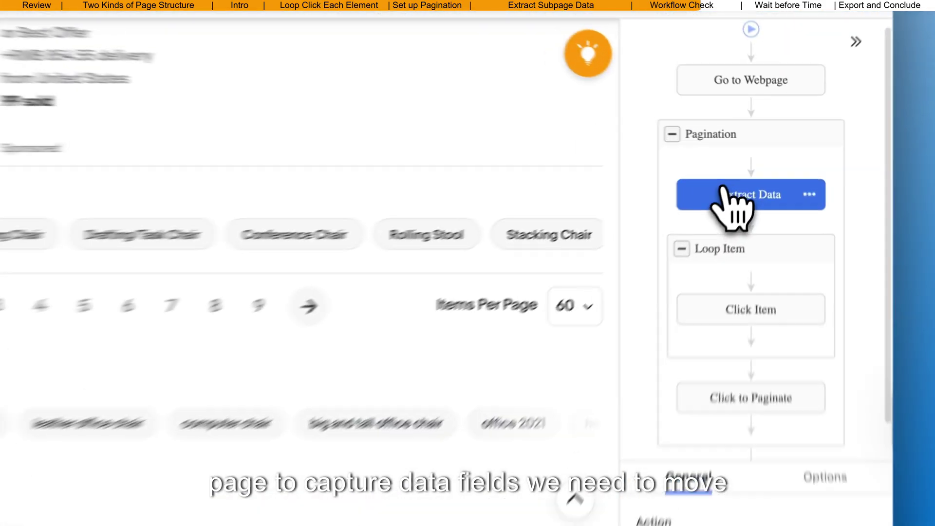
pyautogui.moveTo(755, 166); pyautogui.dragTo(752, 237)
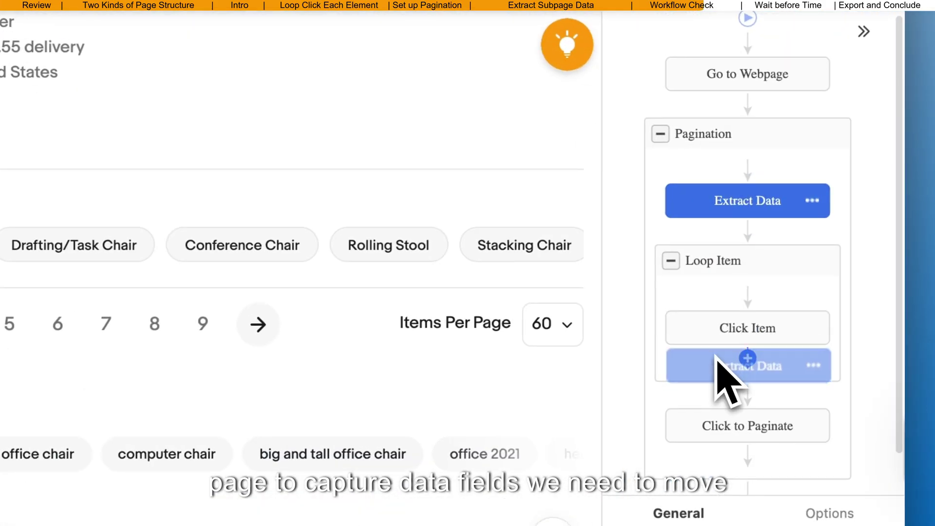
pyautogui.moveTo(715, 354); pyautogui.dragTo(716, 361)
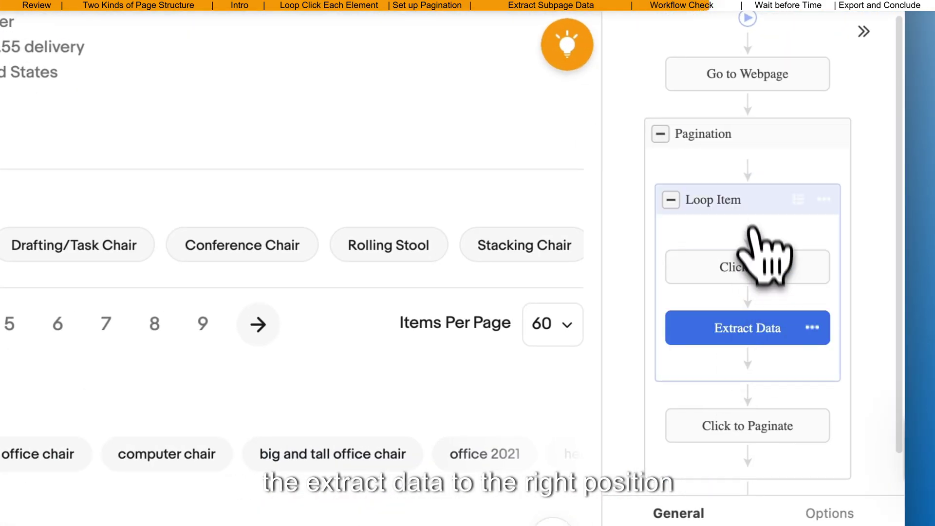
pyautogui.click(757, 229)
pyautogui.click(760, 267)
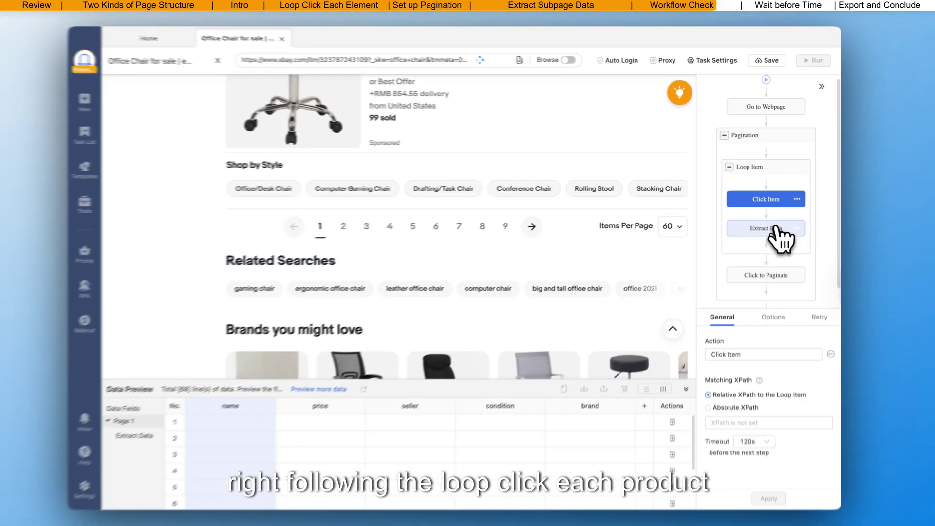
pyautogui.click(774, 328)
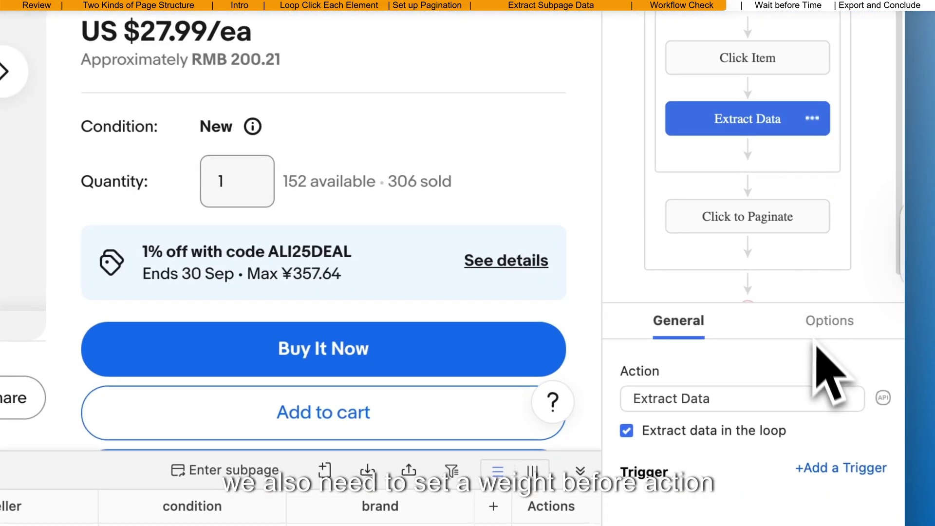
# Step: Enable Wait before action on the Extract Data step and choose 3s
pyautogui.click(838, 325)
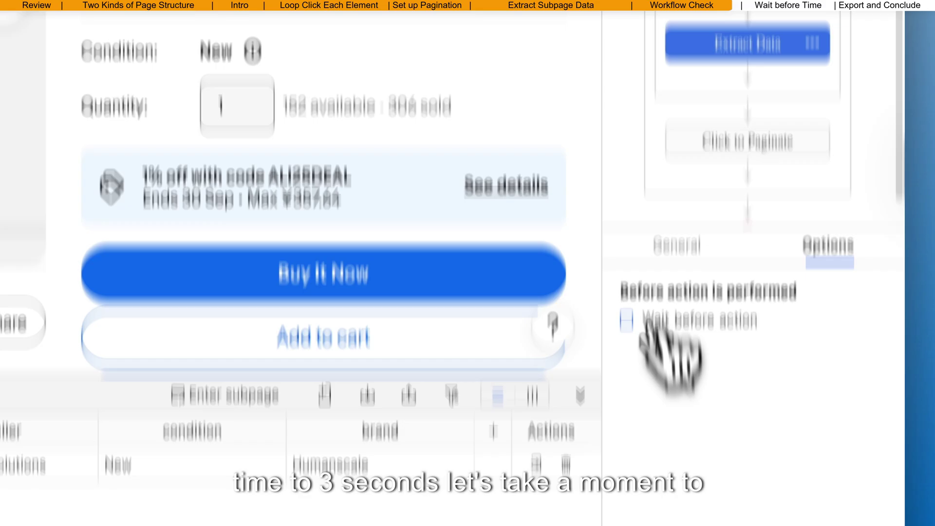
pyautogui.click(629, 396)
pyautogui.click(798, 429)
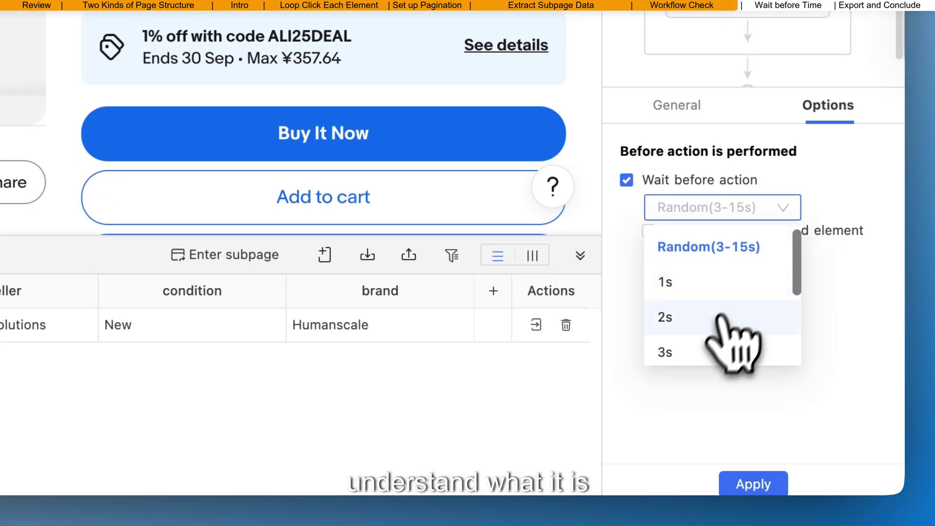
pyautogui.click(682, 352)
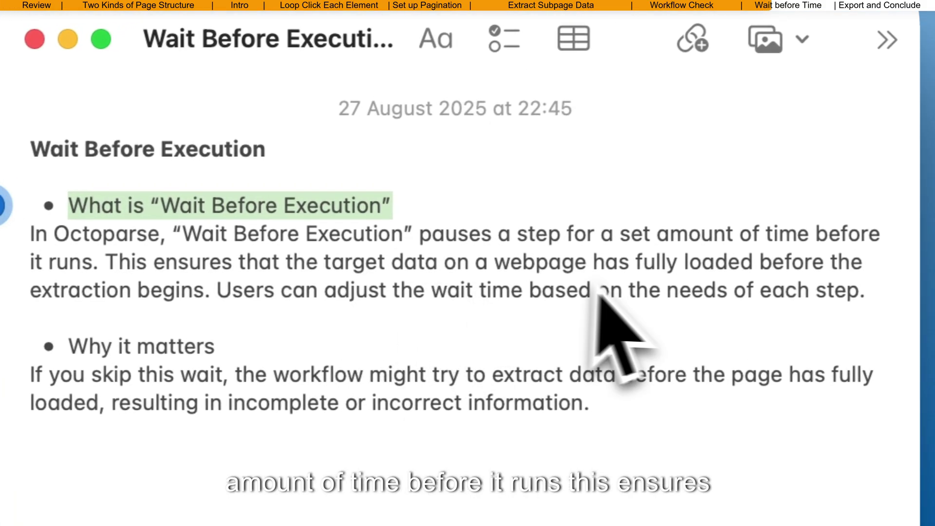
pyautogui.click(887, 299)
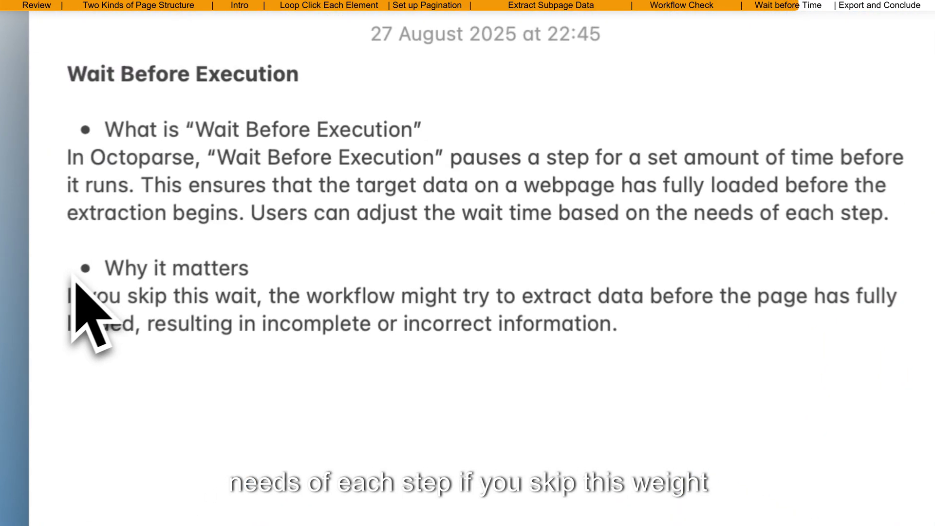
pyautogui.moveTo(261, 181); pyautogui.dragTo(367, 187)
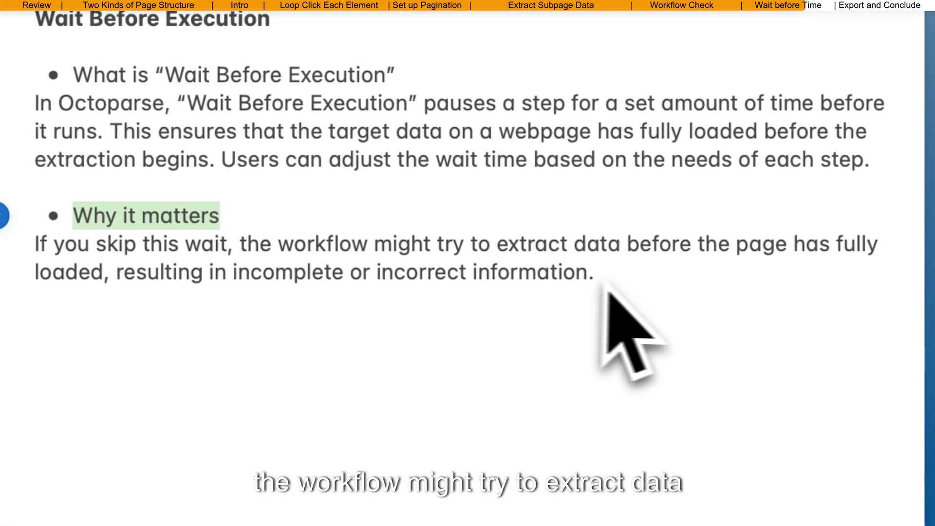
pyautogui.click(653, 347)
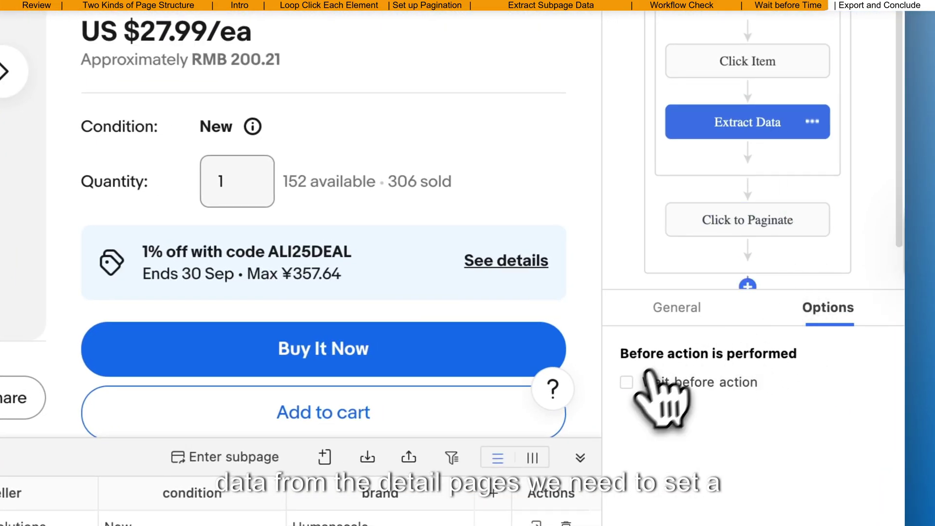
# Step: Give Extract Data a 3-second wait, run the task locally in Standard Mode, and view its data list
pyautogui.click(628, 383)
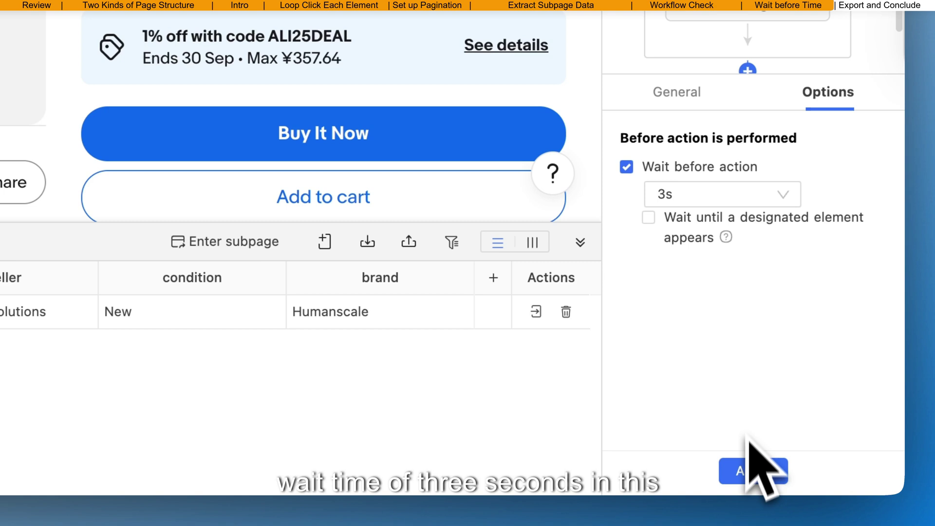
pyautogui.click(750, 470)
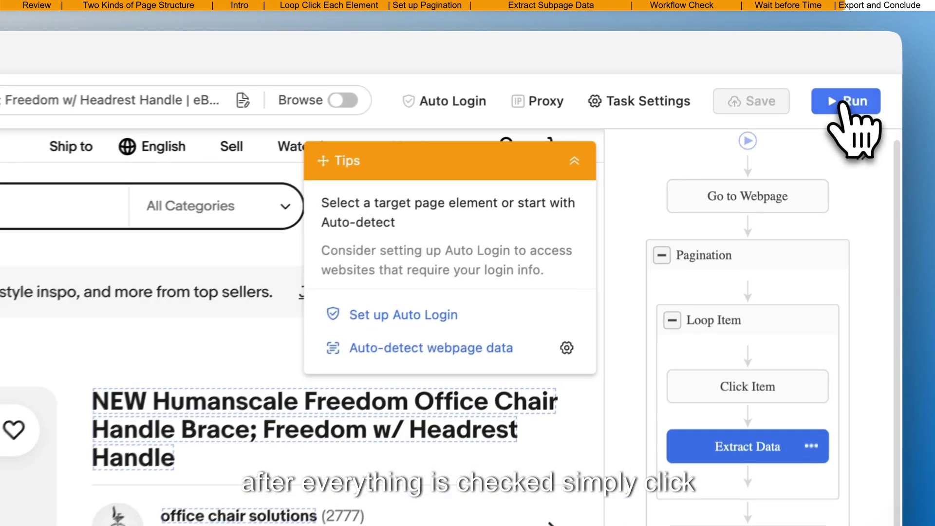
pyautogui.click(820, 63)
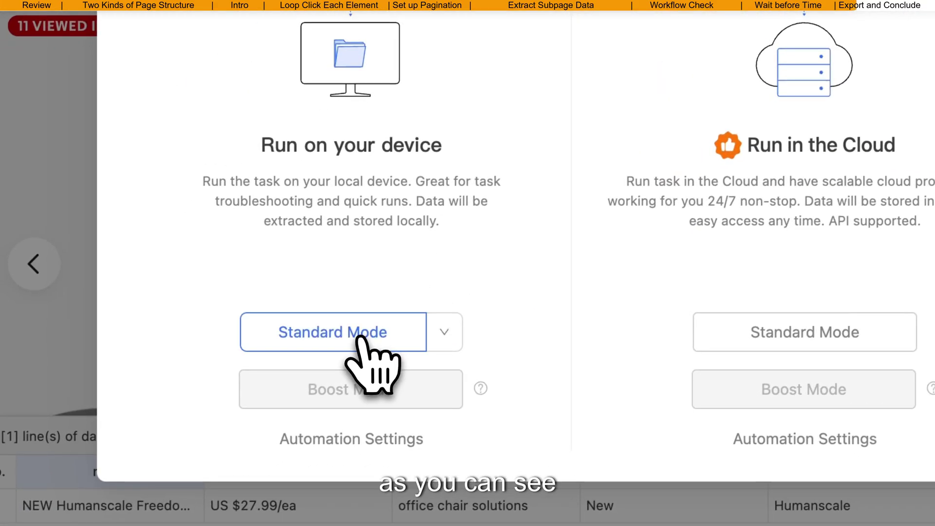
pyautogui.click(360, 339)
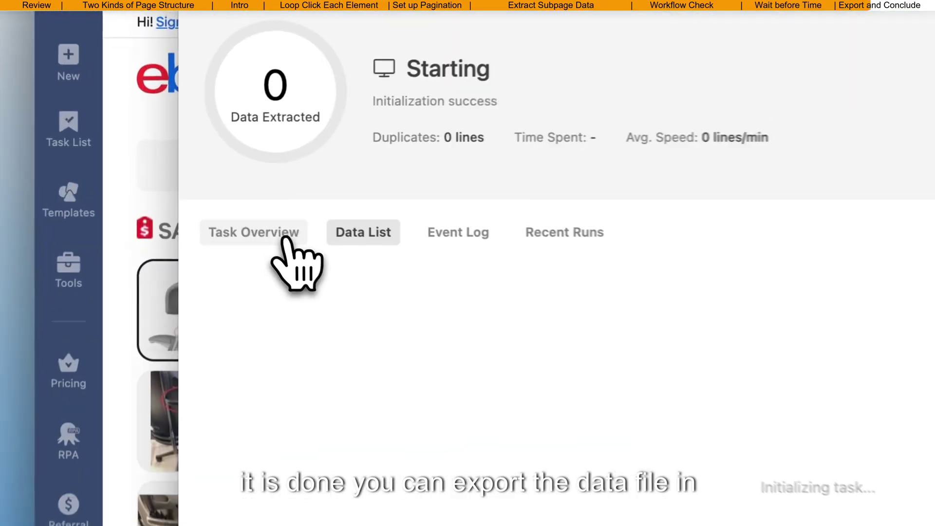
pyautogui.click(216, 185)
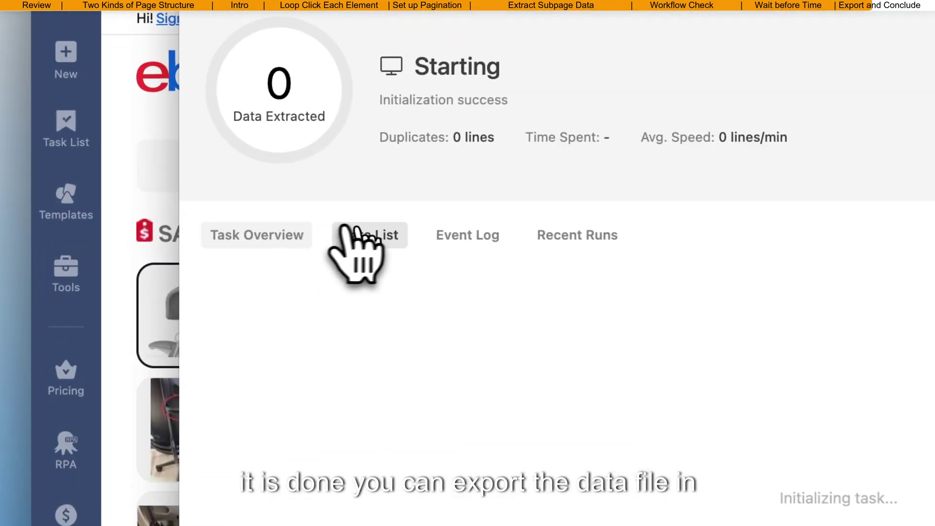
pyautogui.click(384, 244)
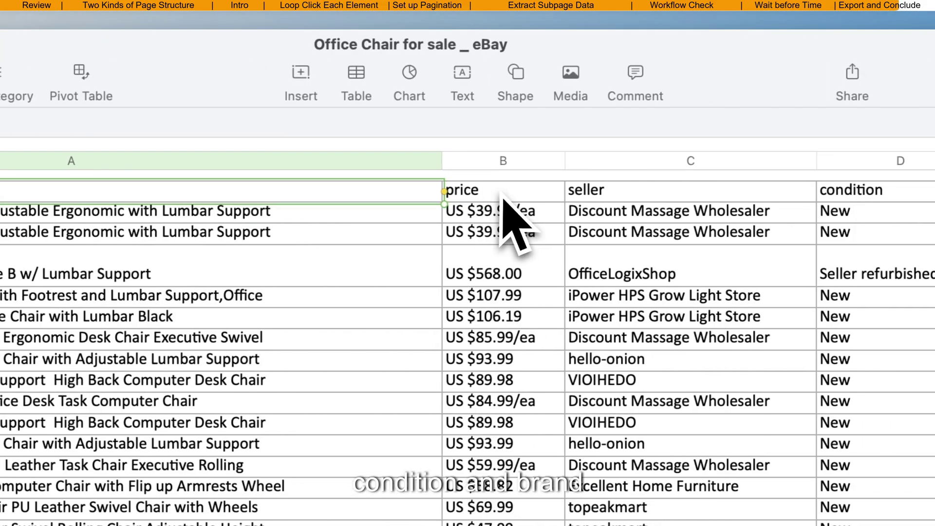
# Step: Review the price, seller, condition and brand headers in cells B1 through E1
pyautogui.click(670, 194)
pyautogui.click(795, 197)
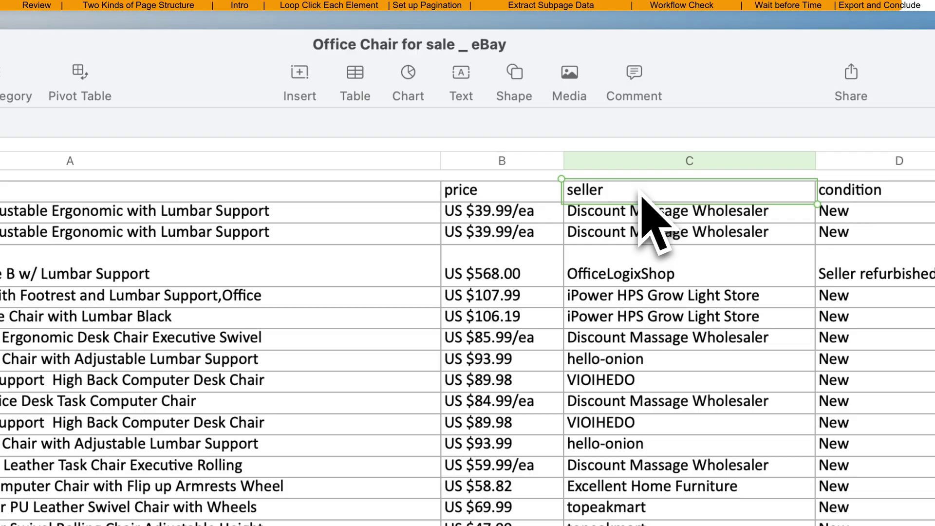
pyautogui.click(674, 191)
pyautogui.click(835, 188)
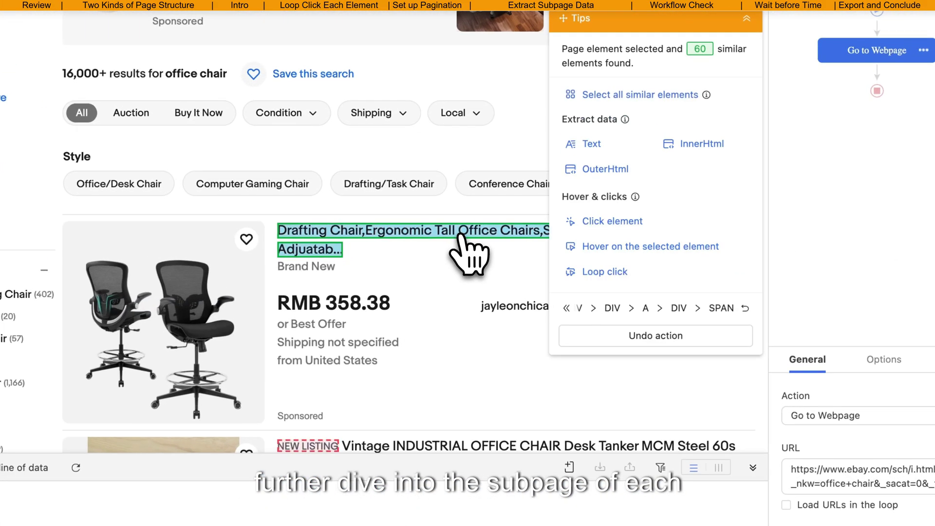
pyautogui.scroll(-10, 465, 251)
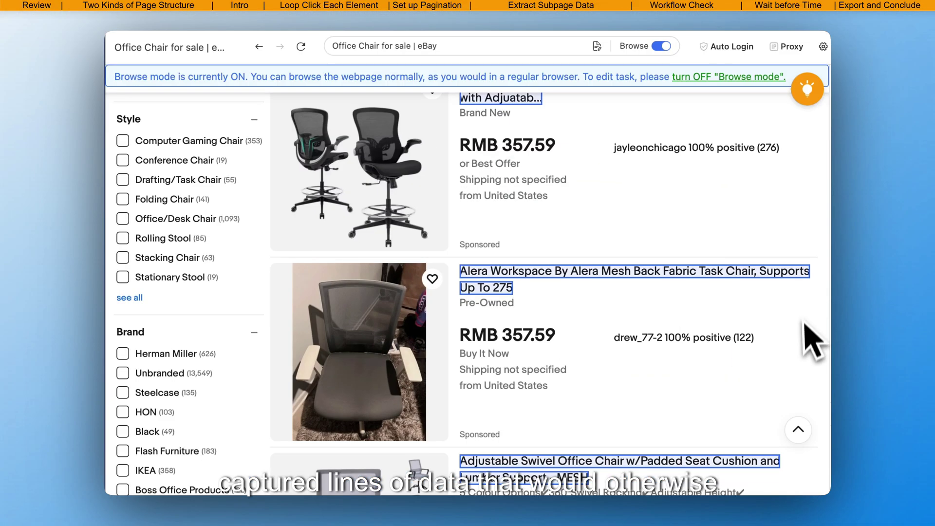
pyautogui.scroll(-15, 812, 341)
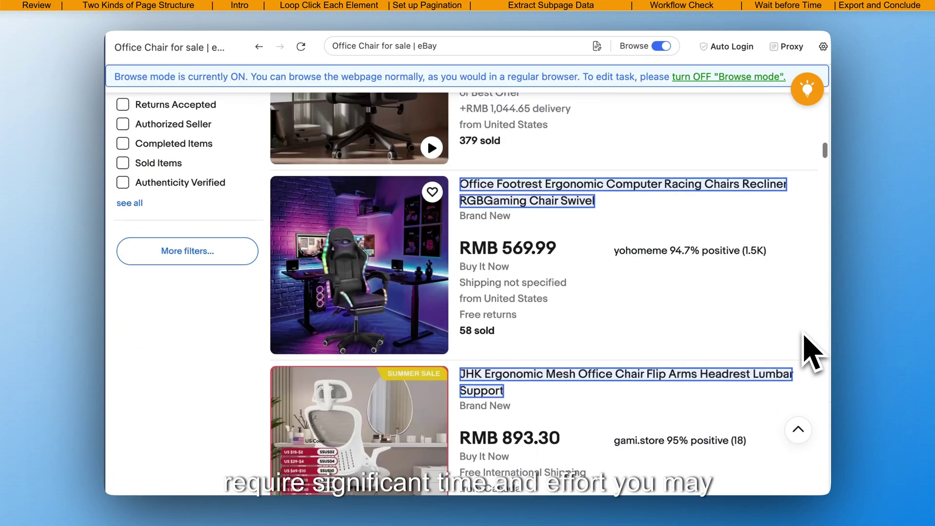
pyautogui.scroll(-5, 811, 349)
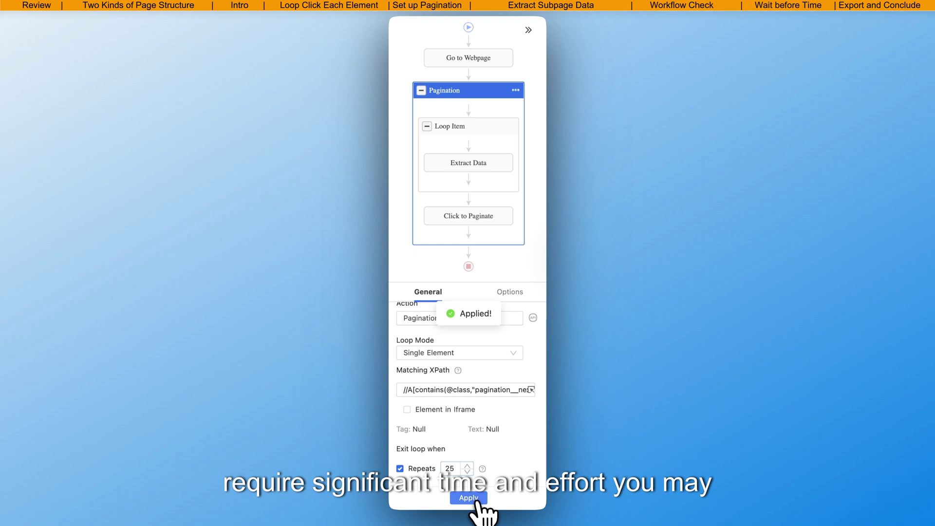